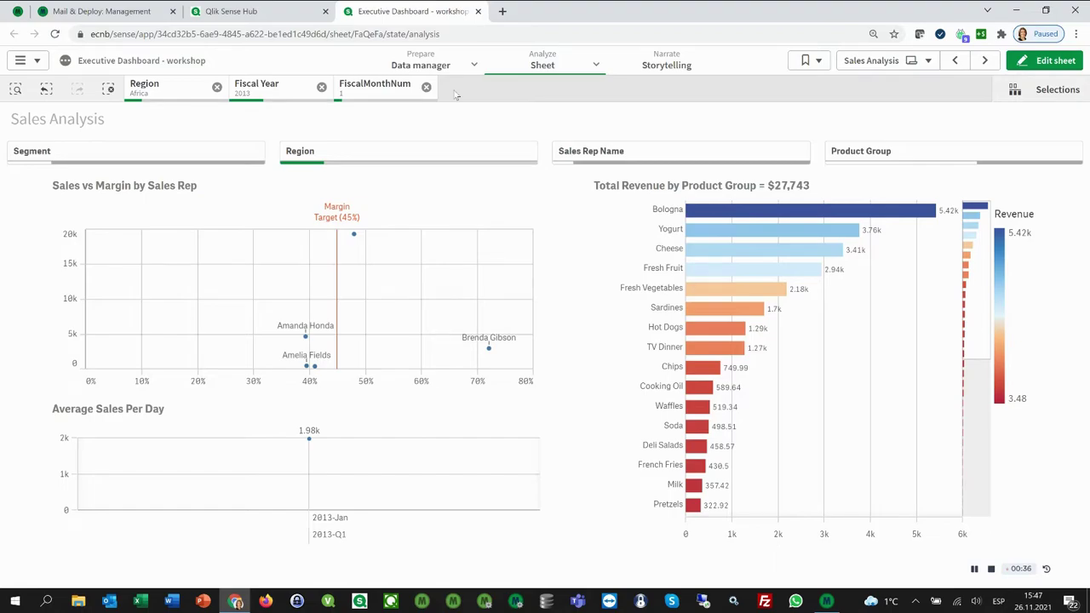
Step: Try several sales reps in the Sales Rep Name filter to compare their revenue, then clear the selection
{"action": "left_click", "coordinate": [673, 153]}
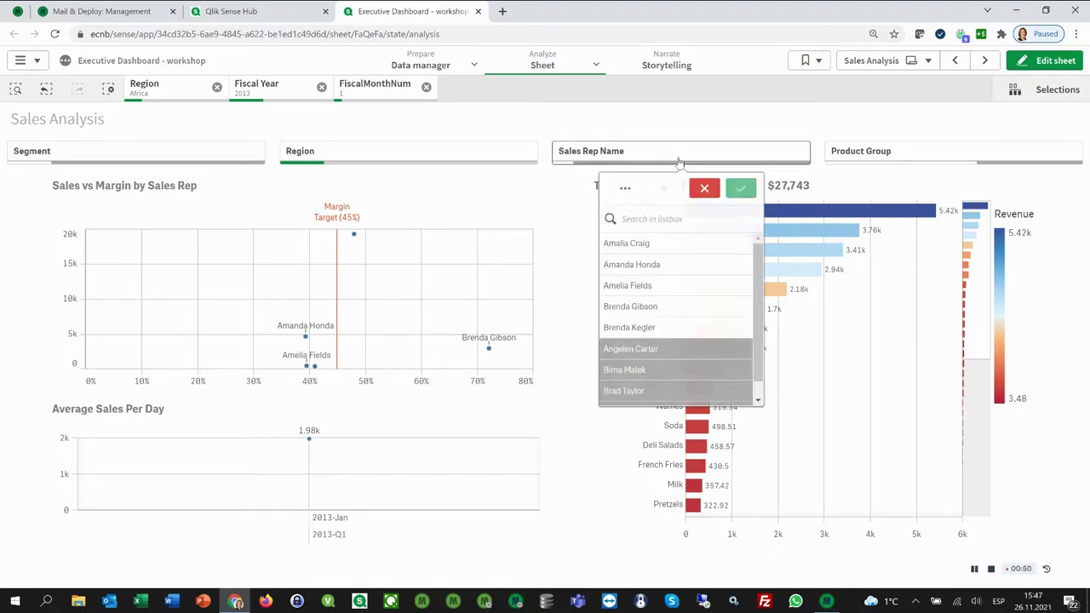
{"action": "left_click", "coordinate": [641, 243]}
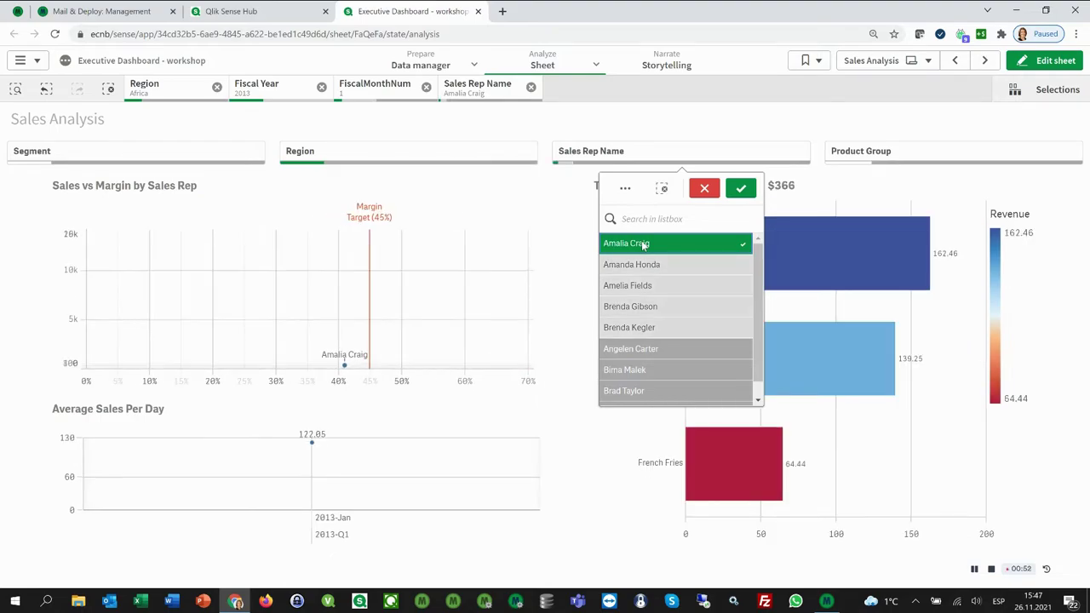
{"action": "left_click", "coordinate": [642, 244]}
{"action": "left_click", "coordinate": [643, 264]}
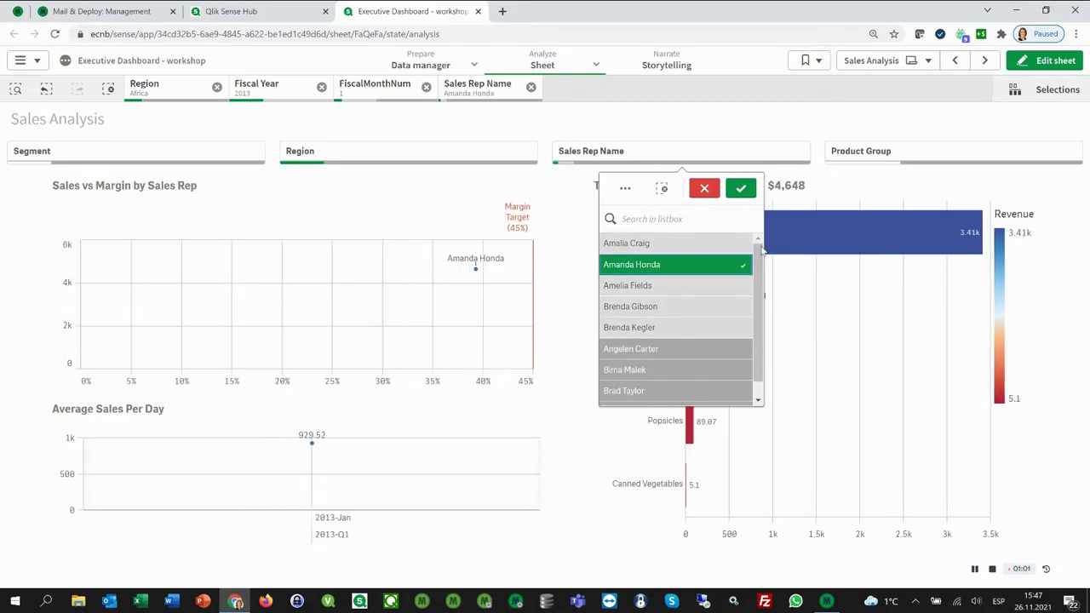
{"action": "left_click", "coordinate": [708, 267]}
{"action": "left_click", "coordinate": [679, 287]}
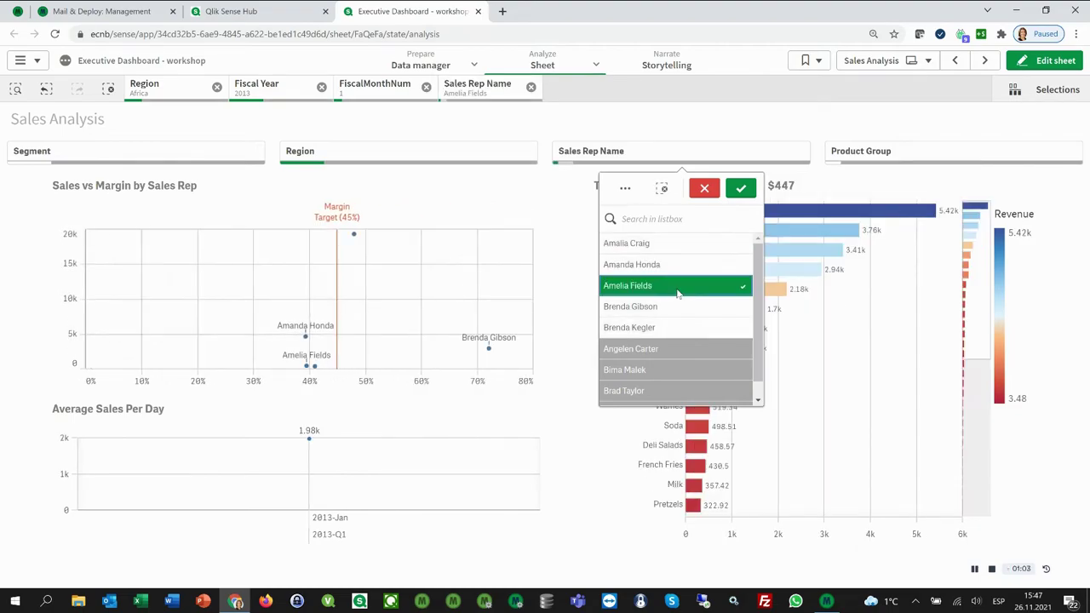
{"action": "left_click", "coordinate": [691, 285]}
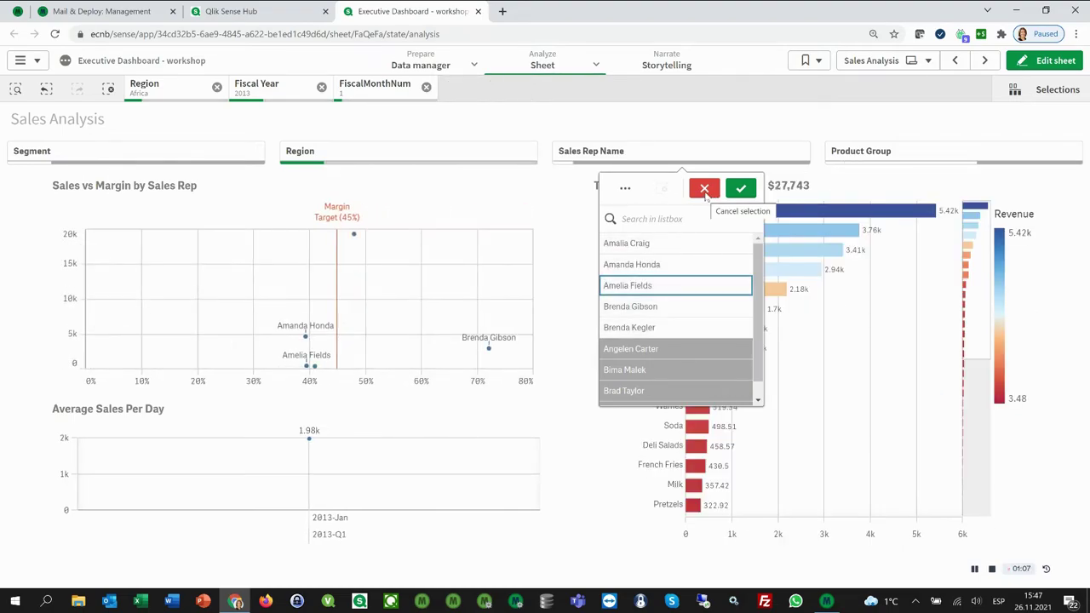
Step: Close the filter list and open the M&D Exercises - Conditions sheet
{"action": "left_click", "coordinate": [704, 188]}
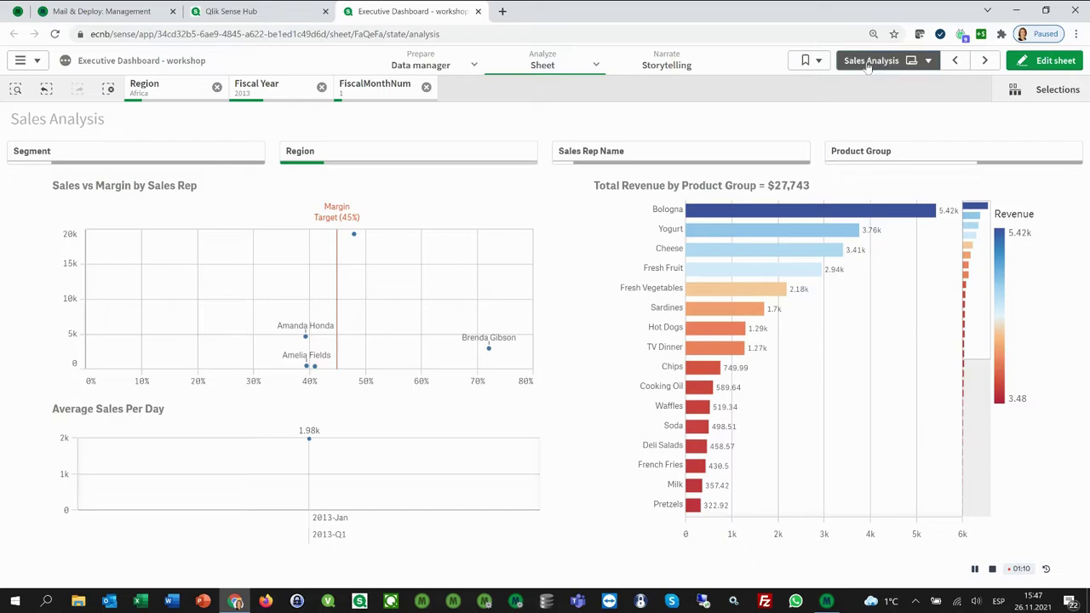
{"action": "left_click", "coordinate": [869, 60]}
{"action": "left_click", "coordinate": [880, 173]}
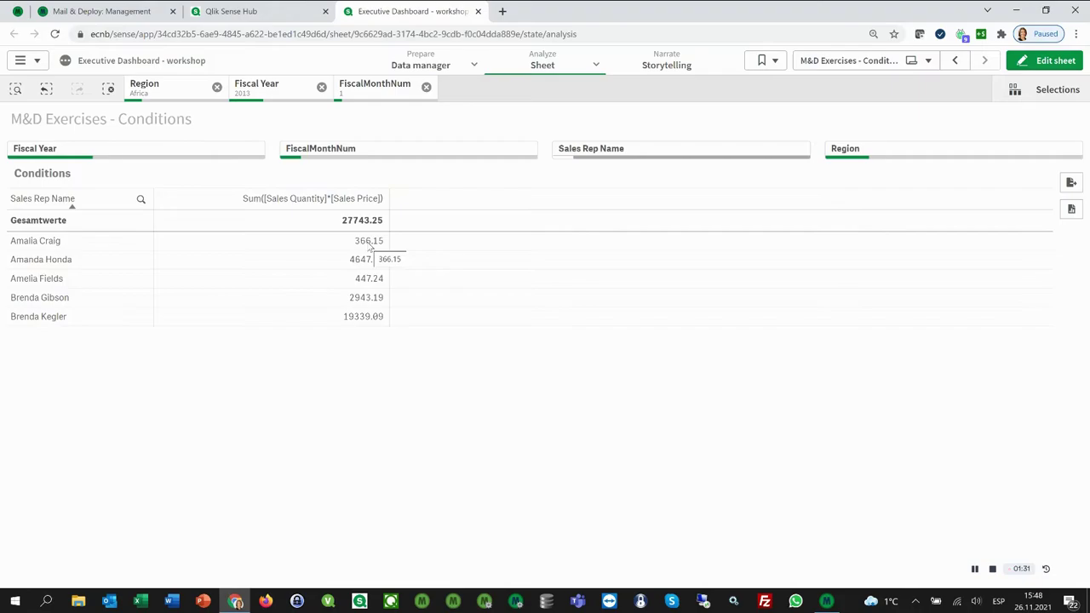
Step: Create a Total Revenue chart element from the 'tota' datasource search and place it at cell A3 of New Template
{"action": "left_click", "coordinate": [828, 601]}
{"action": "left_click", "coordinate": [65, 74]}
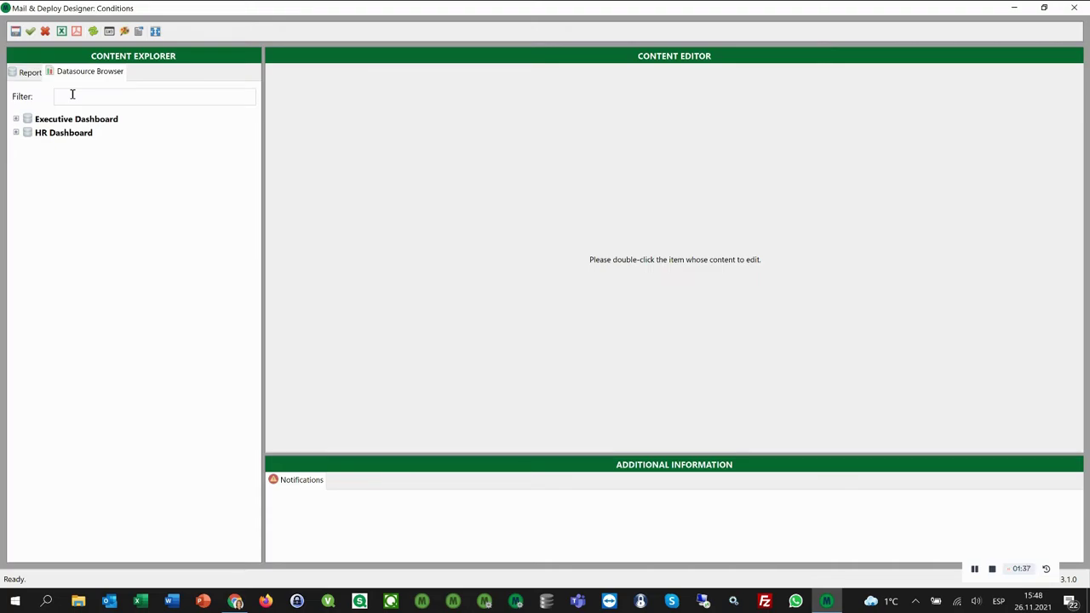
{"action": "left_click", "coordinate": [73, 95]}
{"action": "type", "text": "tota"}
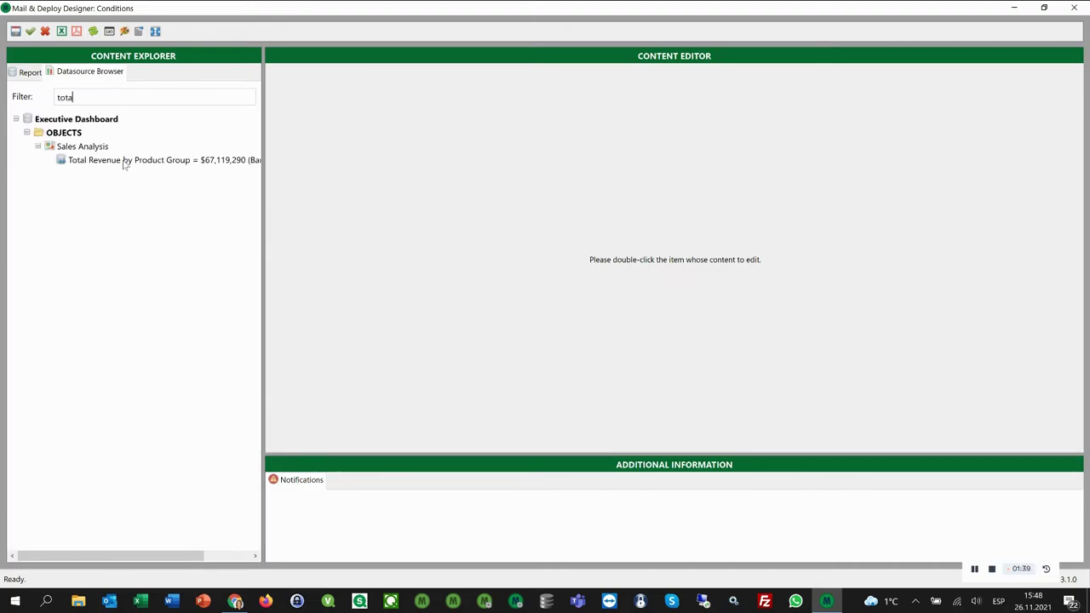
{"action": "right_click", "coordinate": [124, 162]}
{"action": "left_click", "coordinate": [173, 166]}
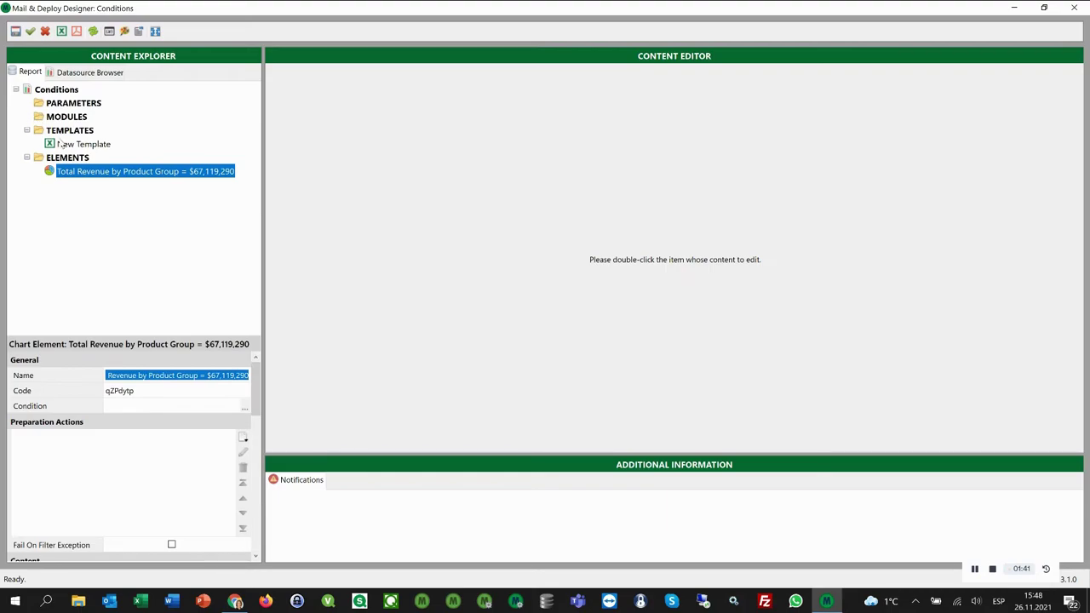
{"action": "double_click", "coordinate": [68, 144]}
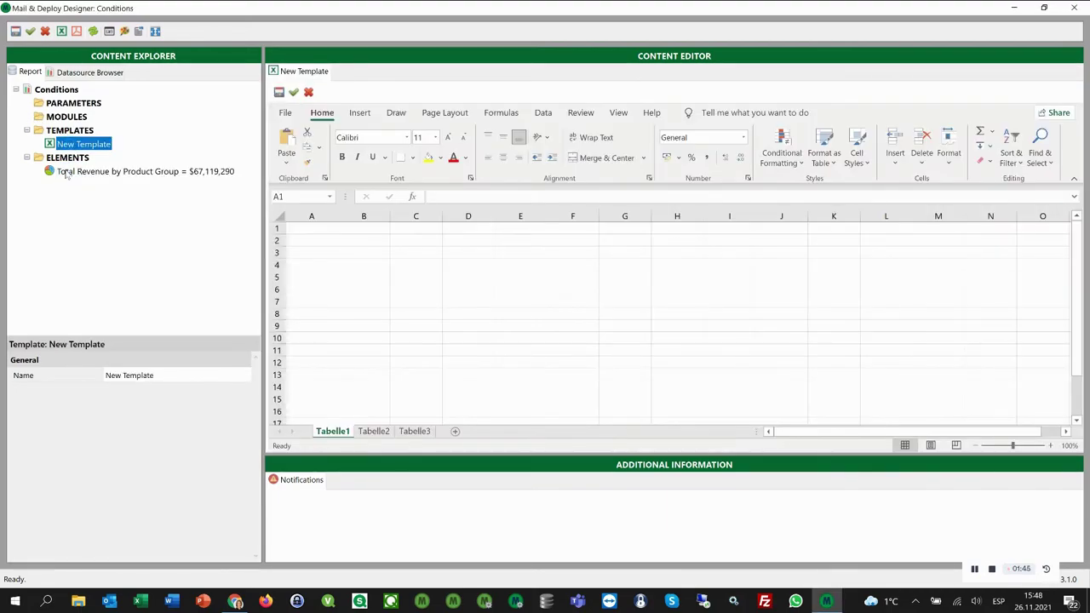
{"action": "left_click_drag", "start_coordinate": [66, 173], "coordinate": [327, 254]}
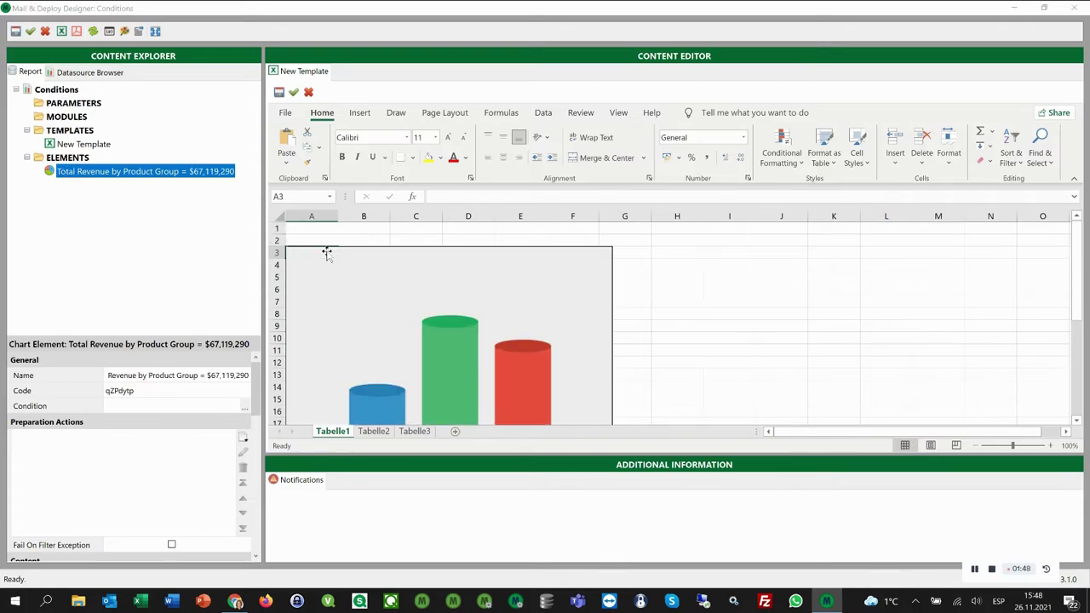
Step: Add a Filter Datasource Field action restricting Region to Africa
{"action": "left_click", "coordinate": [55, 90]}
{"action": "left_click", "coordinate": [242, 468]}
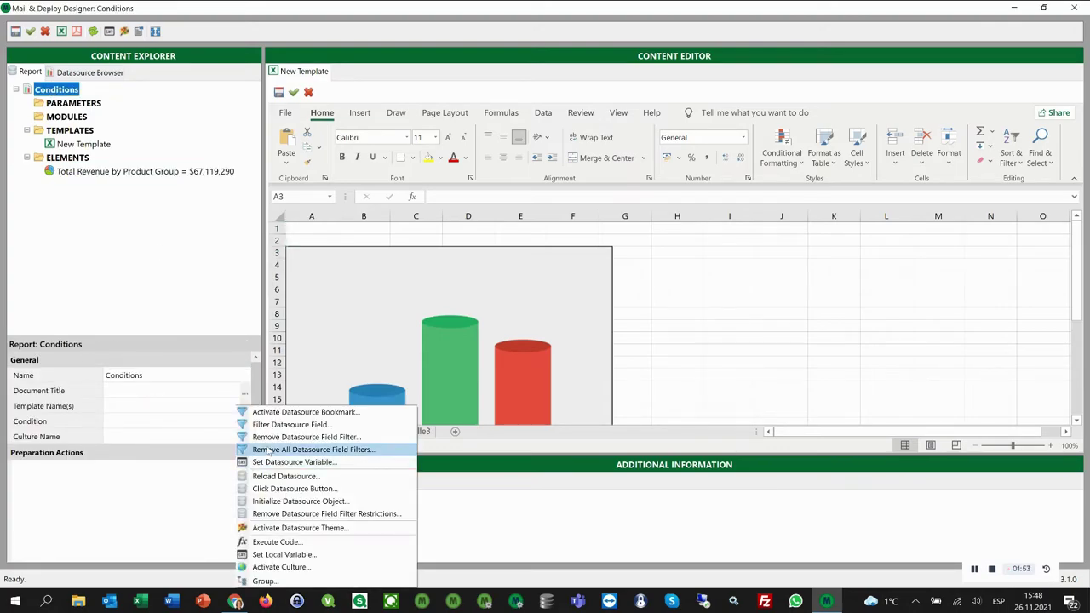
{"action": "left_click", "coordinate": [274, 425]}
{"action": "left_click", "coordinate": [752, 168]}
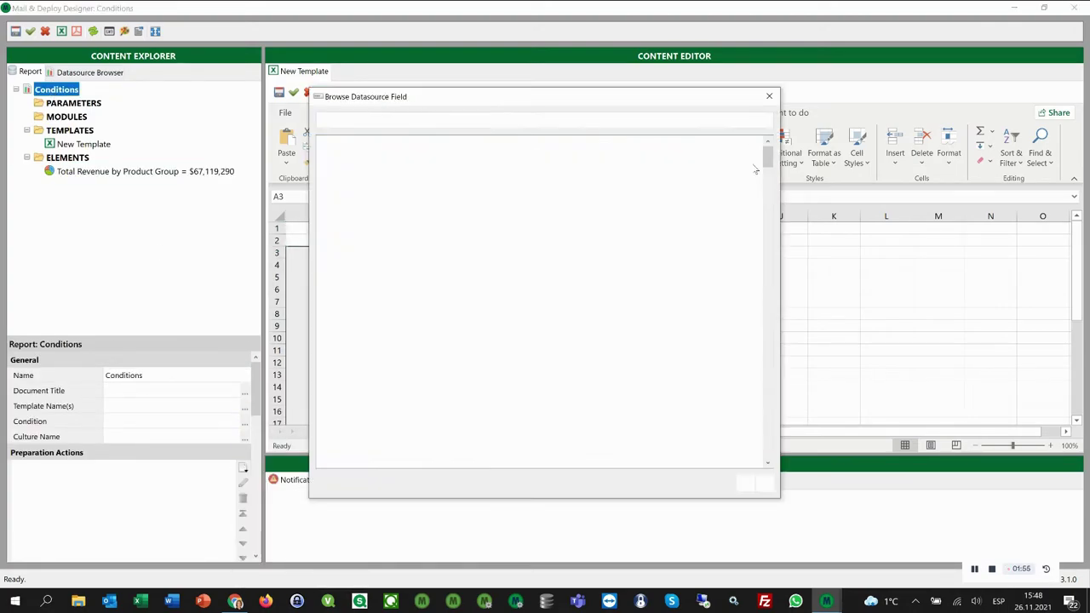
{"action": "type", "text": "regio"}
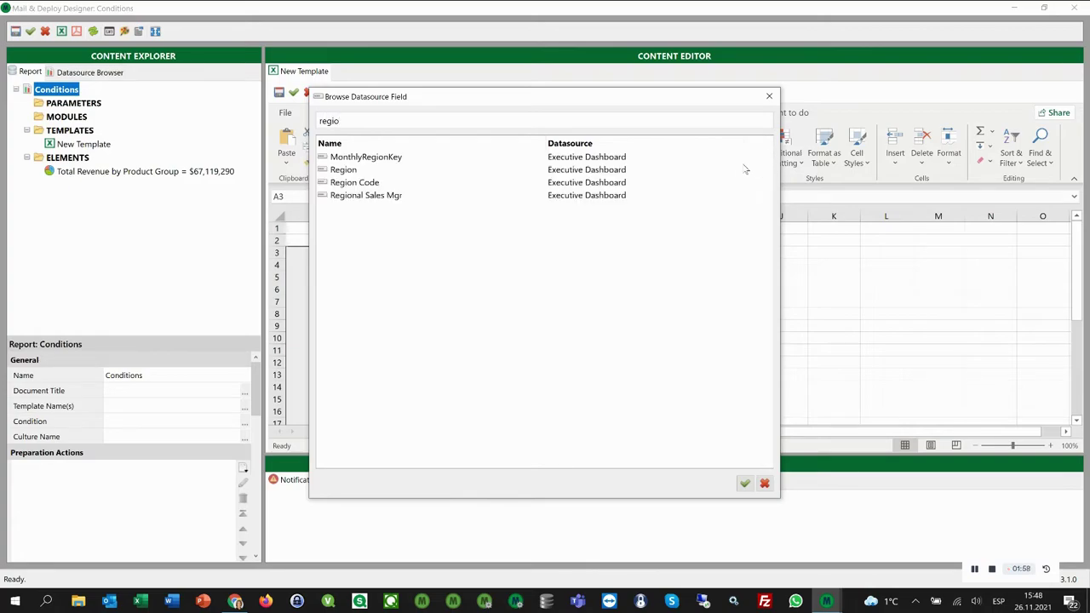
{"action": "double_click", "coordinate": [530, 171]}
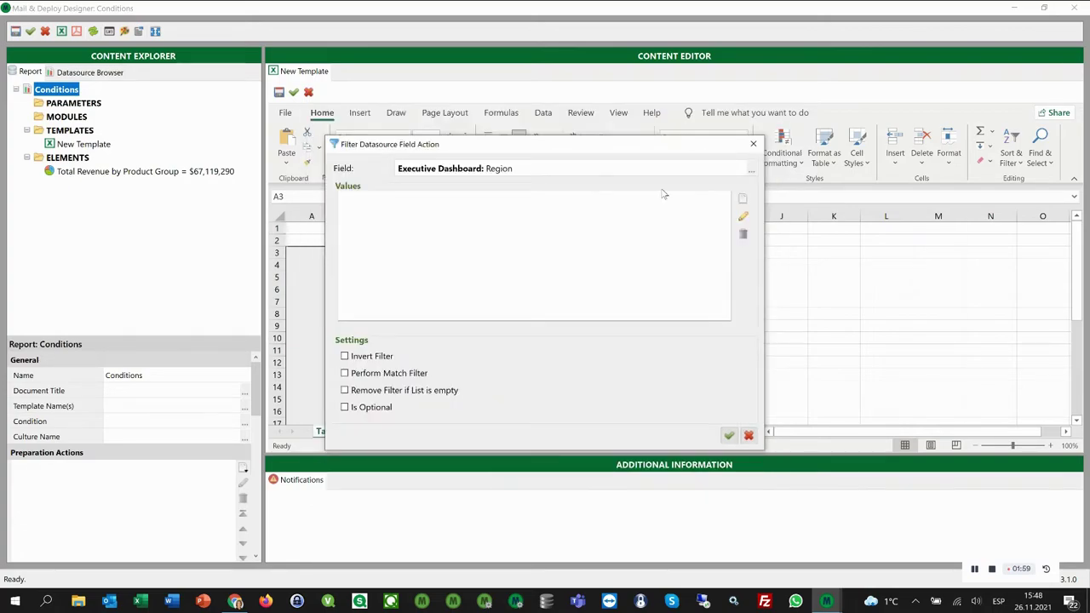
{"action": "left_click", "coordinate": [741, 198]}
{"action": "type", "text": "\"africa"}
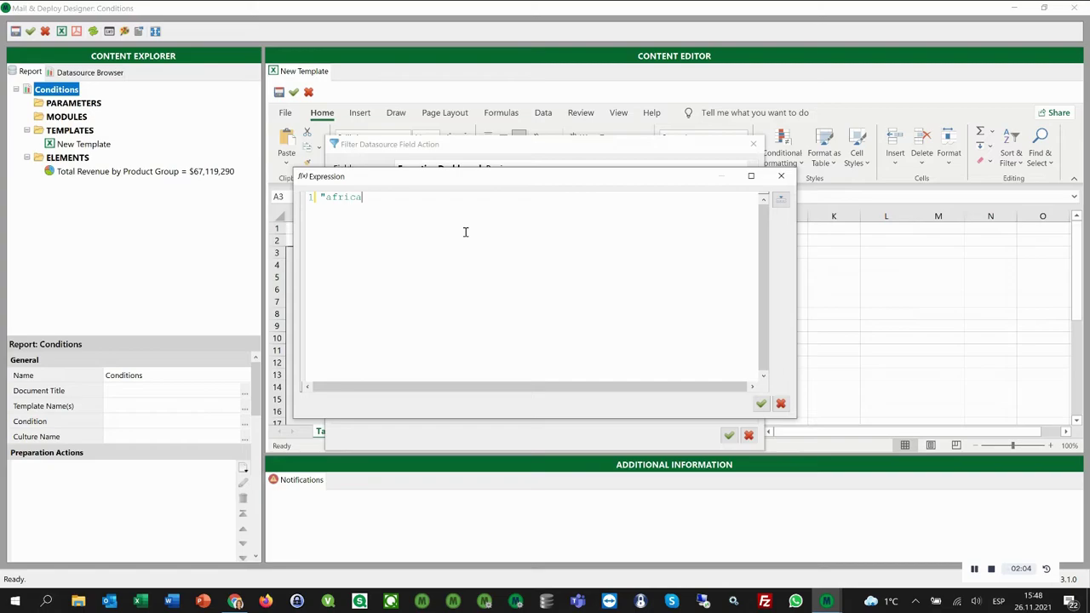
{"action": "type", "text": "\"A"}
{"action": "left_click", "coordinate": [761, 403]}
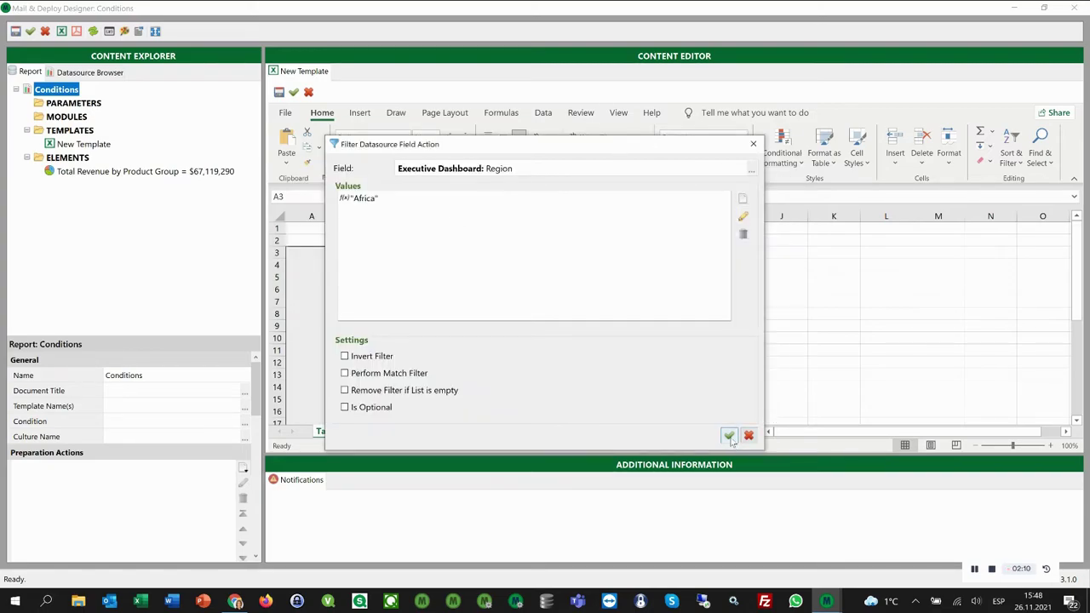
{"action": "left_click", "coordinate": [730, 436]}
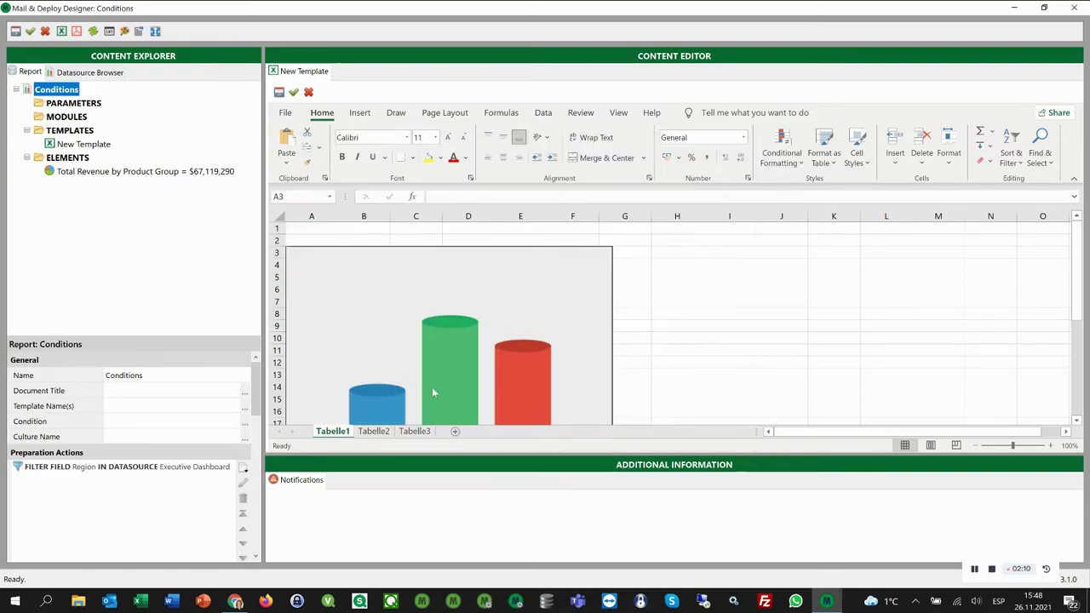
Step: Add a second filter action setting Fiscal Year to 2013
{"action": "left_click", "coordinate": [243, 469]}
{"action": "left_click", "coordinate": [333, 431]}
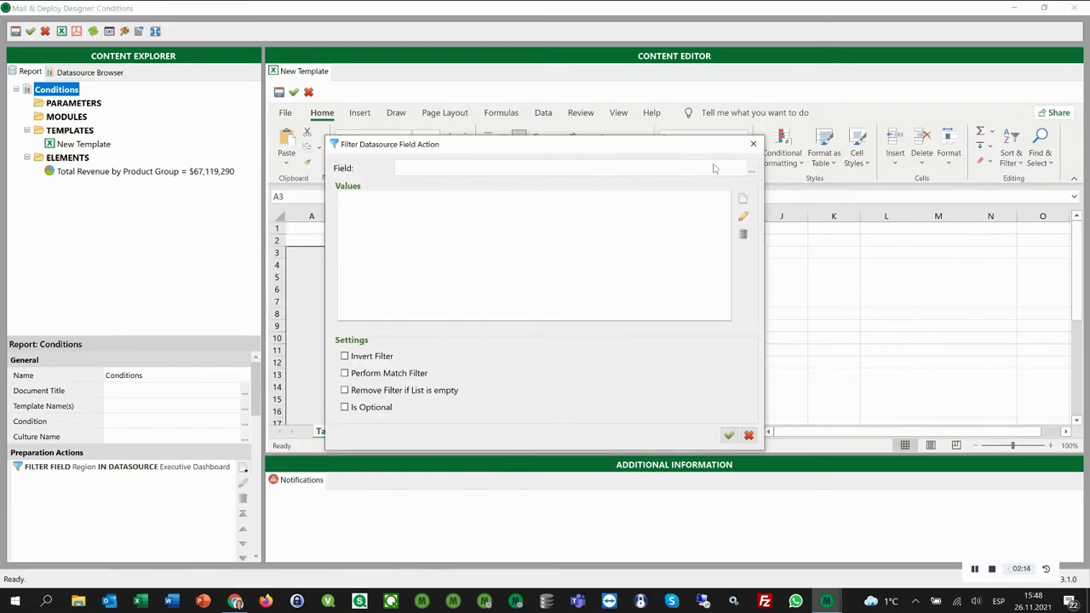
{"action": "left_click", "coordinate": [751, 169]}
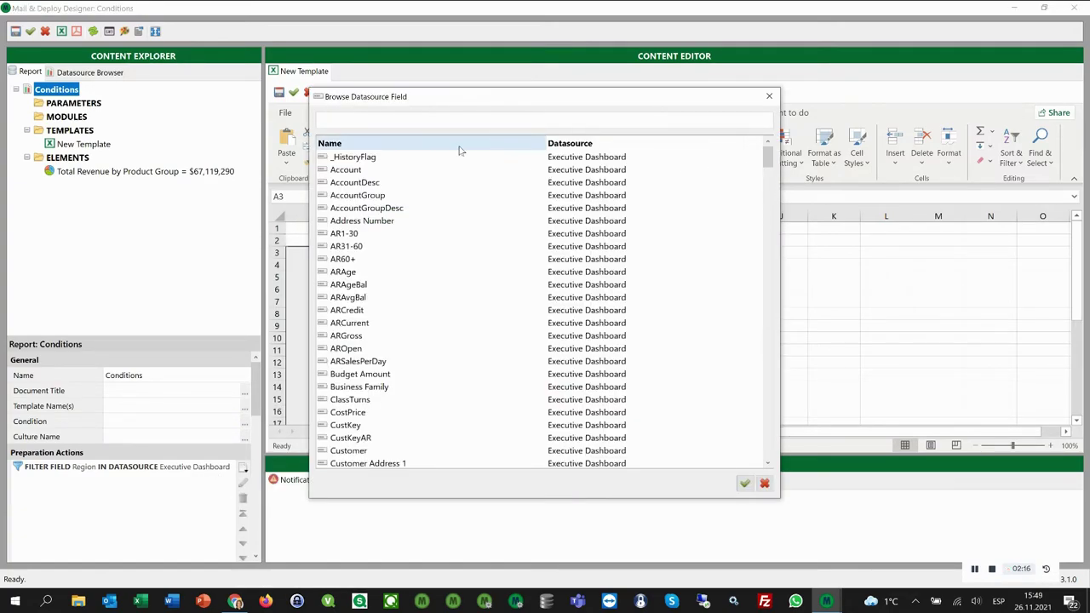
{"action": "type", "text": "fis"}
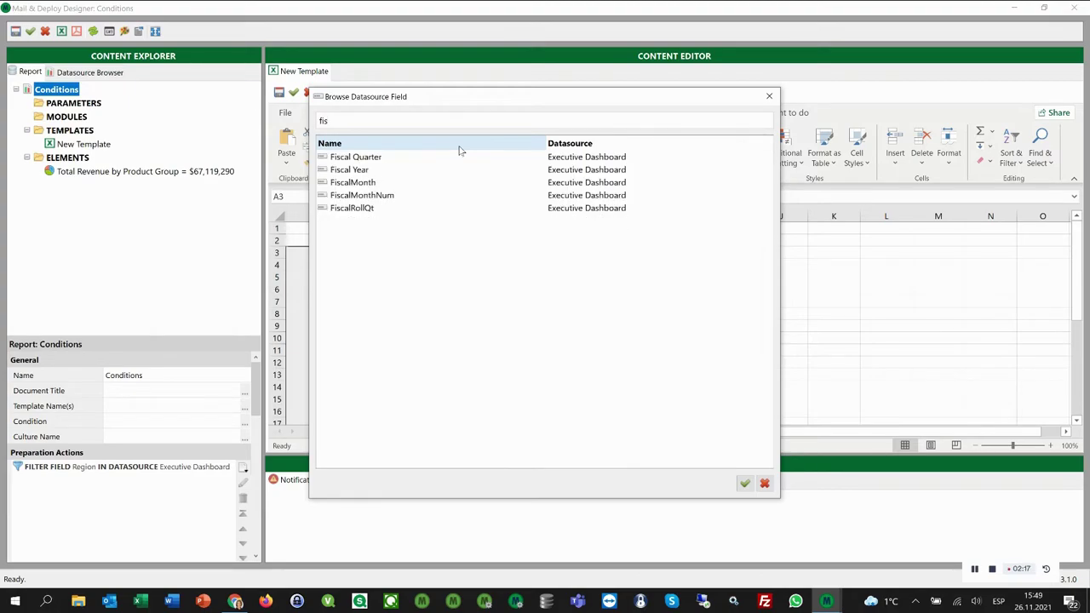
{"action": "double_click", "coordinate": [350, 171]}
{"action": "left_click", "coordinate": [745, 199]}
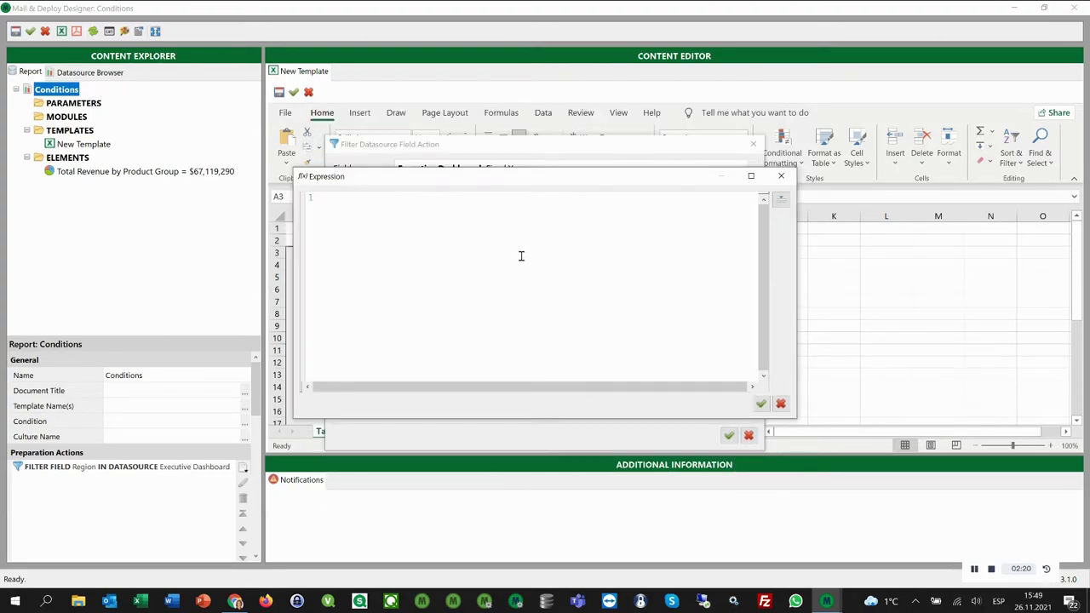
{"action": "type", "text": "2013"}
{"action": "left_click", "coordinate": [760, 404]}
{"action": "left_click", "coordinate": [729, 435]}
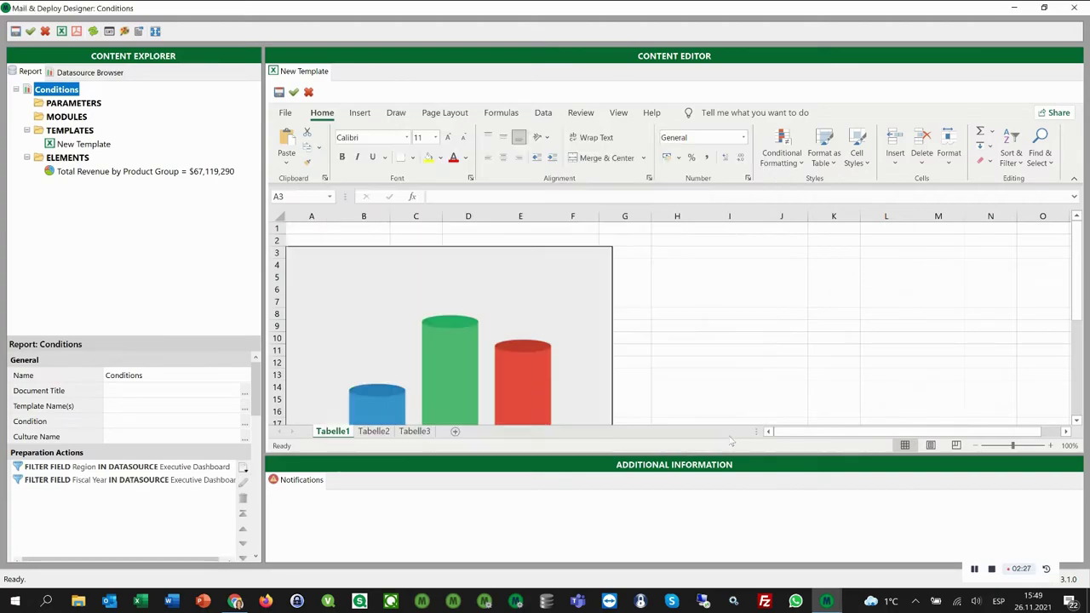
Step: Add a third filter action setting FiscalMonthNum to 1
{"action": "left_click", "coordinate": [244, 469]}
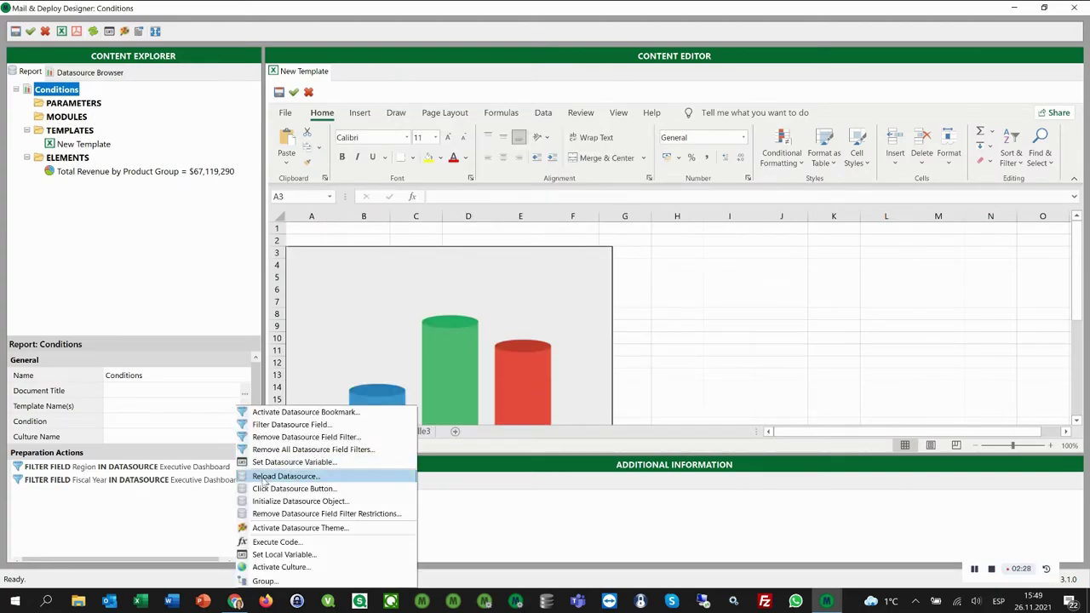
{"action": "left_click", "coordinate": [290, 426]}
{"action": "left_click", "coordinate": [751, 170]}
{"action": "type", "text": "mon"}
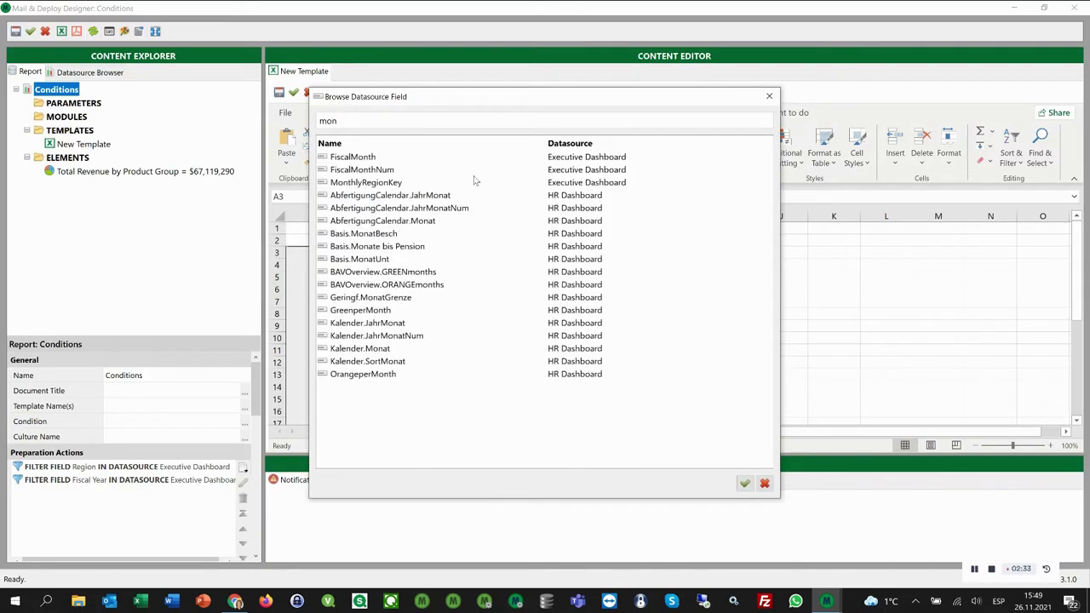
{"action": "double_click", "coordinate": [454, 170]}
{"action": "left_click", "coordinate": [743, 197]}
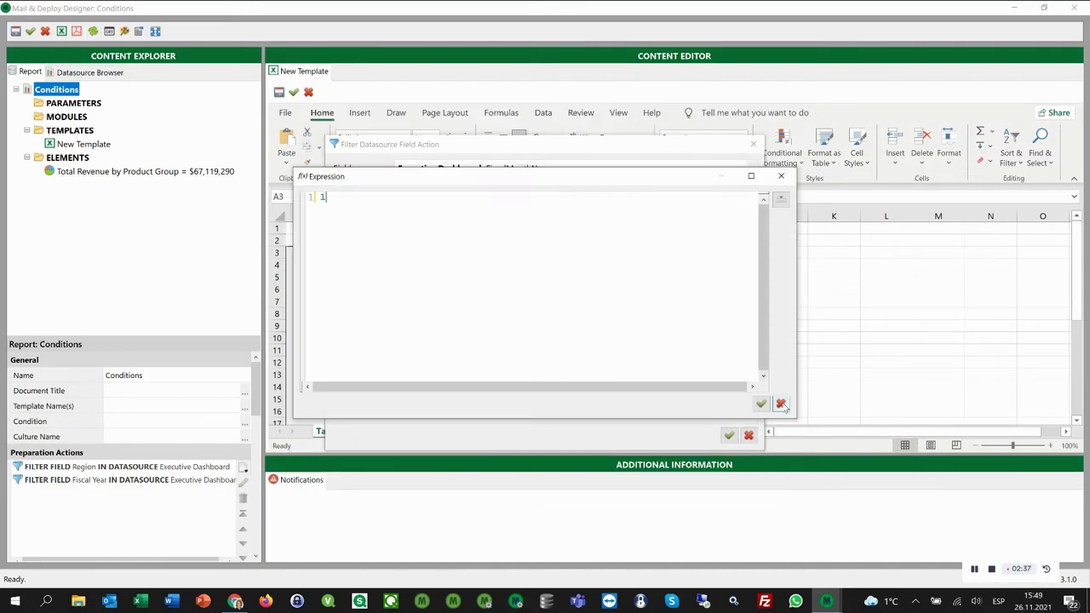
{"action": "left_click", "coordinate": [762, 404]}
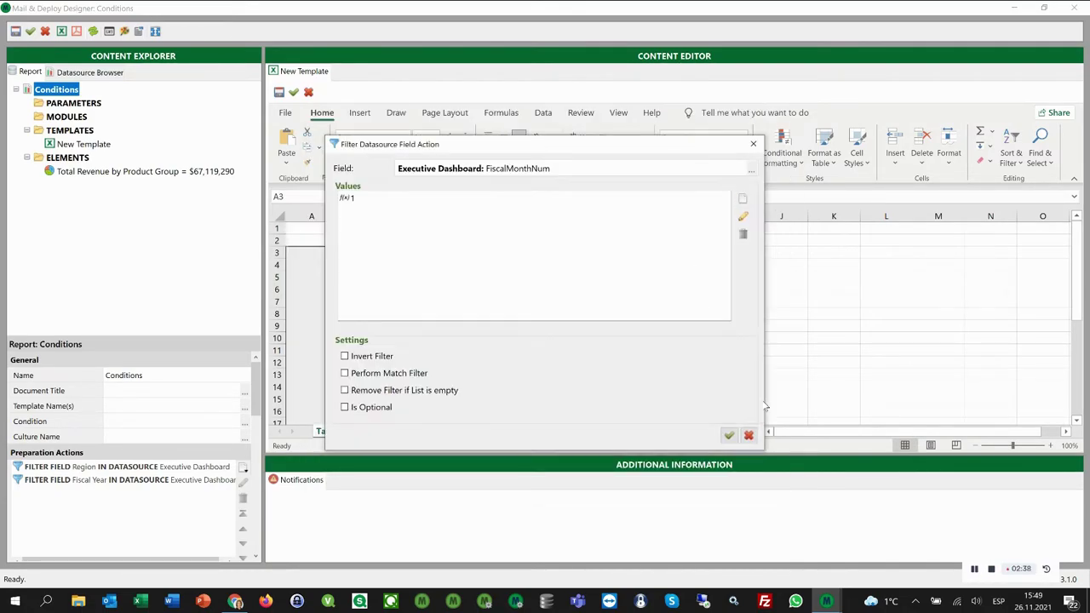
{"action": "left_click", "coordinate": [729, 436]}
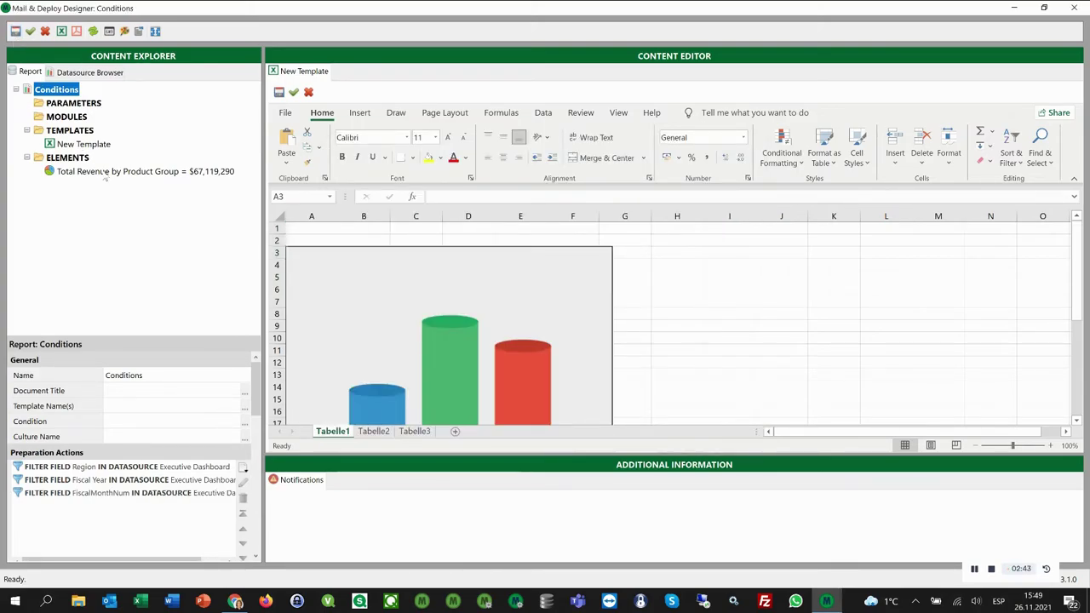
Step: Add Sales Rep Name as an expression element named Sales Rep Name_txt
{"action": "left_click", "coordinate": [88, 71]}
{"action": "left_click_drag", "start_coordinate": [65, 97], "coordinate": [9, 102]}
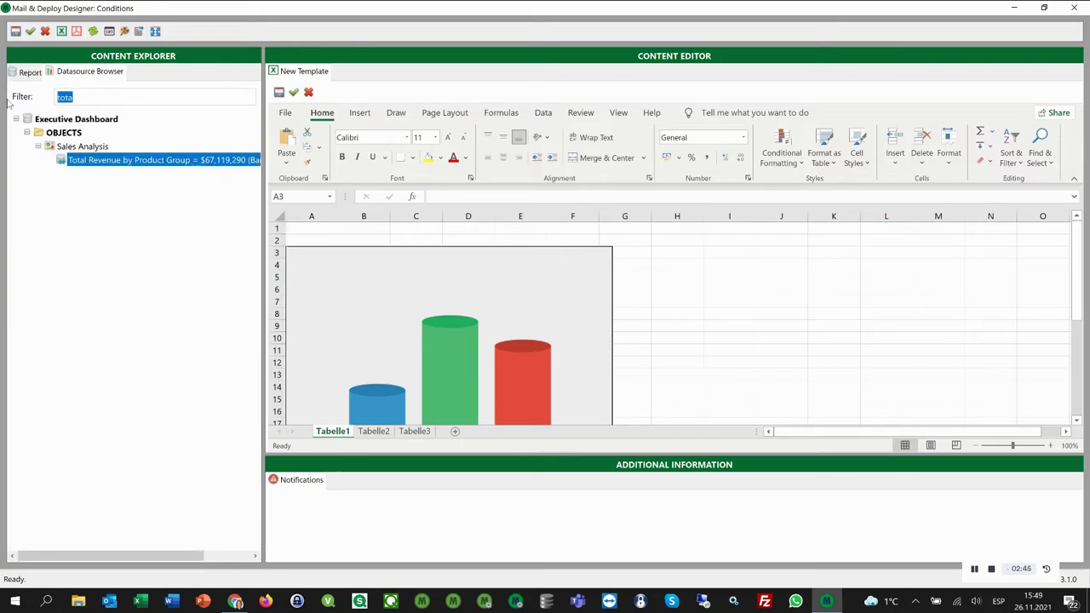
{"action": "type", "text": "sa"}
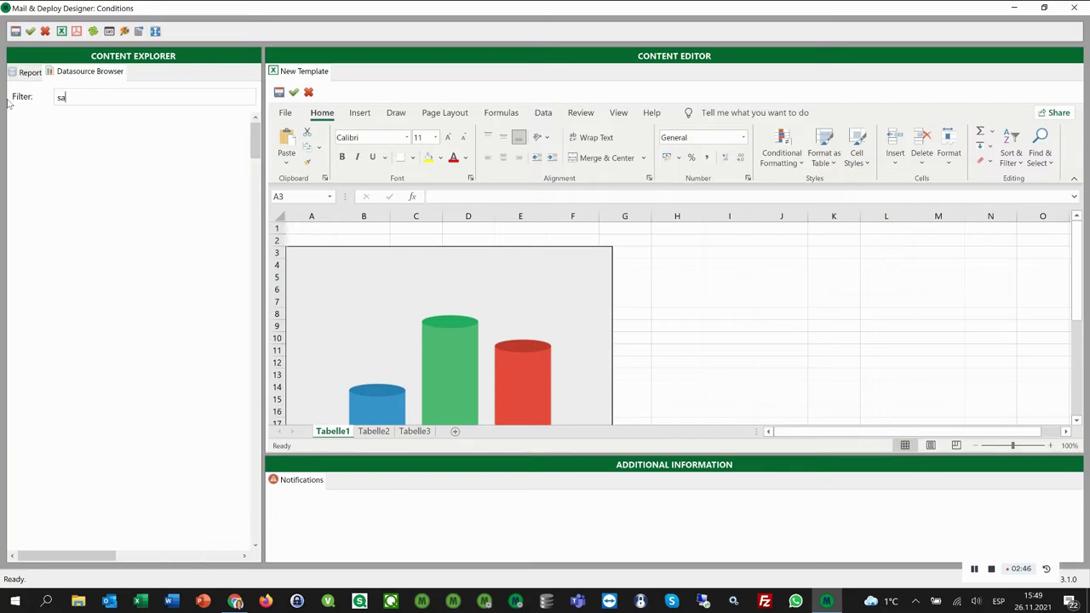
{"action": "type", "text": "les r"}
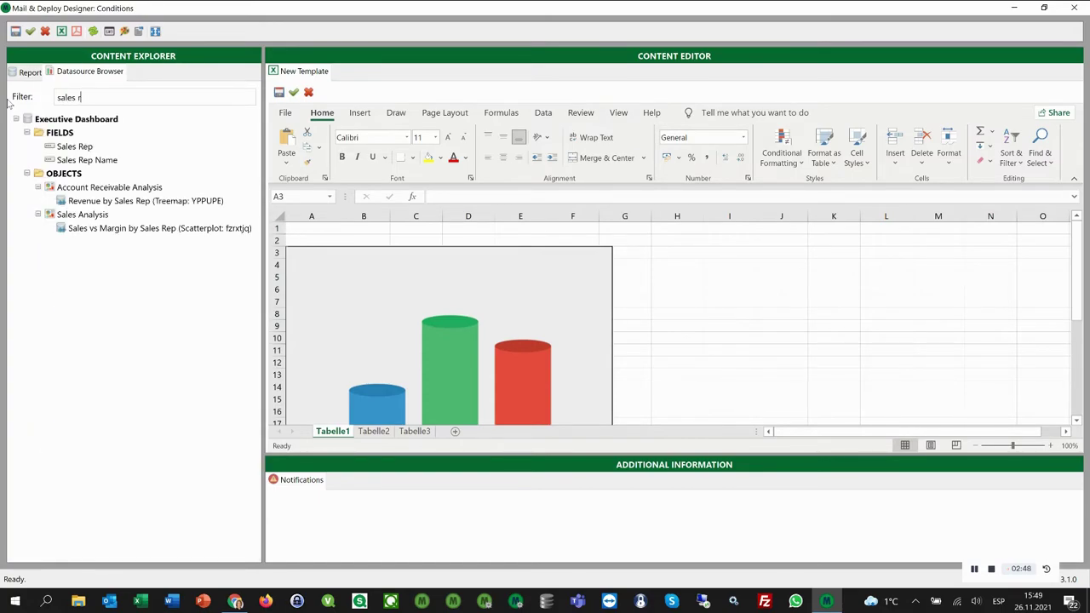
{"action": "type", "text": "e"}
{"action": "left_click_drag", "start_coordinate": [89, 160], "coordinate": [120, 176]}
{"action": "left_click", "coordinate": [95, 72]}
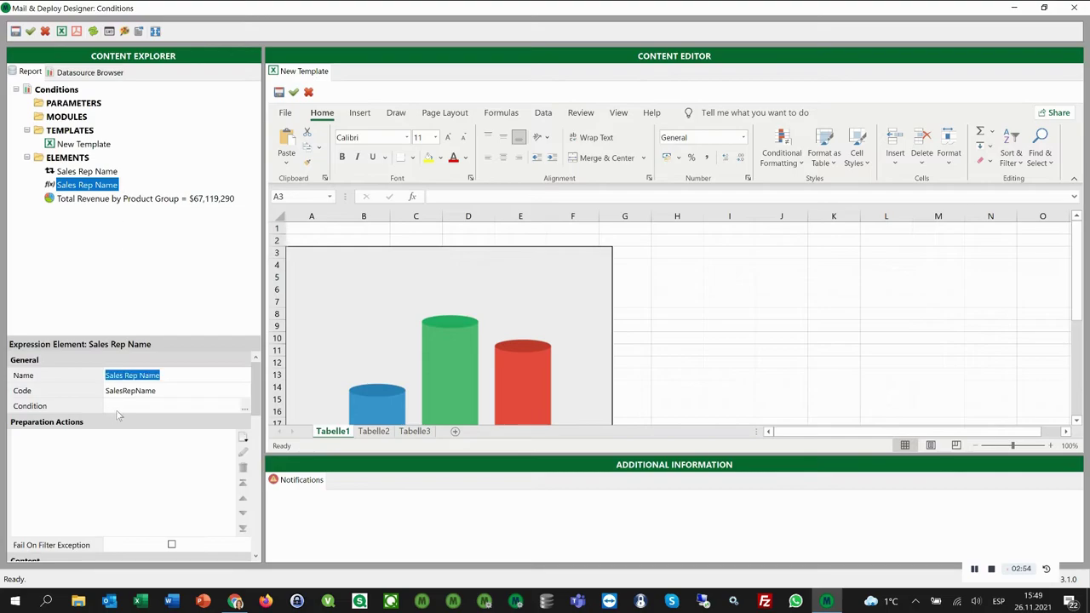
{"action": "left_click", "coordinate": [176, 376]}
{"action": "type", "text": "_"}
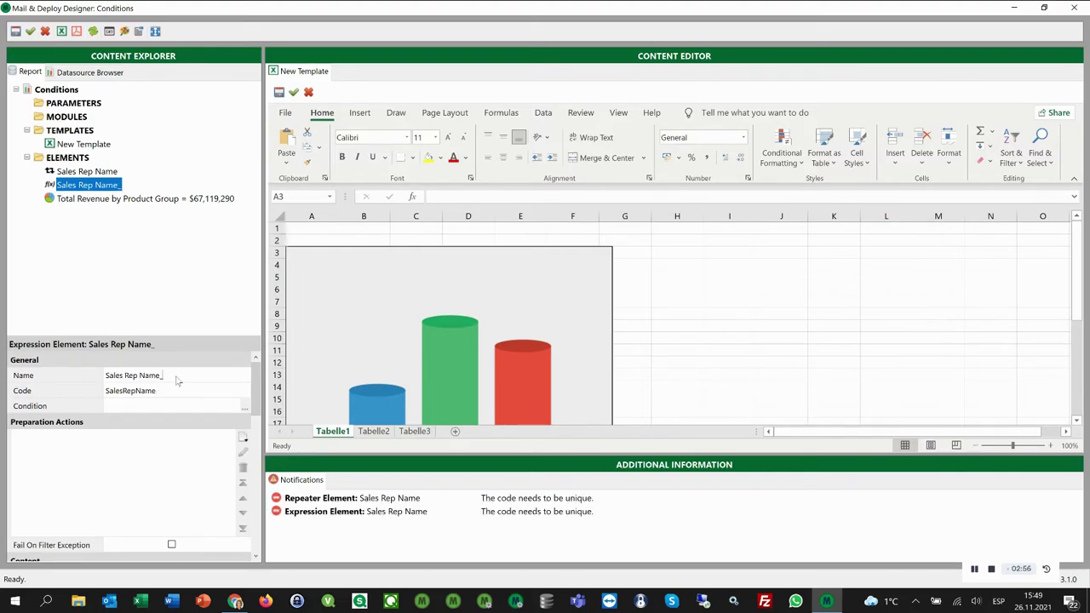
{"action": "type", "text": "txtxt"}
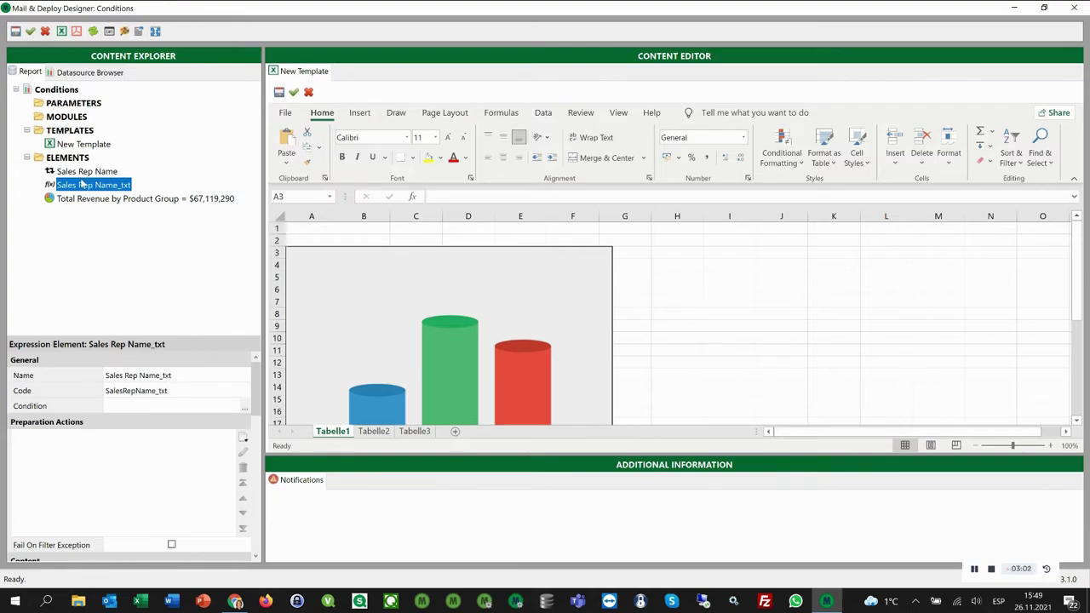
Step: Put %%SalesRepName_txt%% into cell A1 and use it as the first sheet's name
{"action": "left_click_drag", "start_coordinate": [81, 192], "coordinate": [314, 228]}
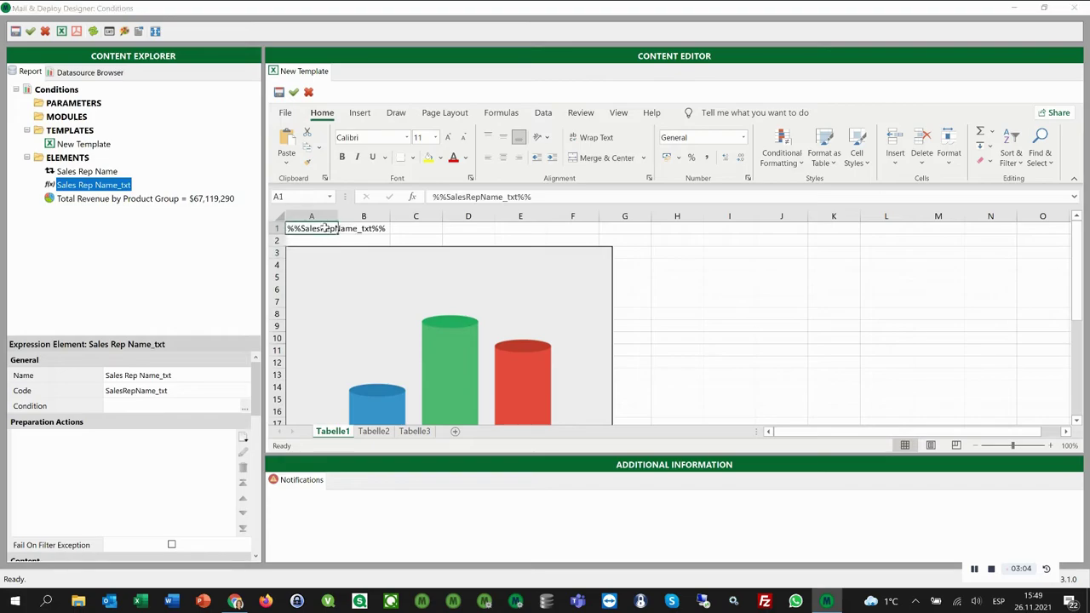
{"action": "left_click_drag", "start_coordinate": [531, 197], "coordinate": [428, 197]}
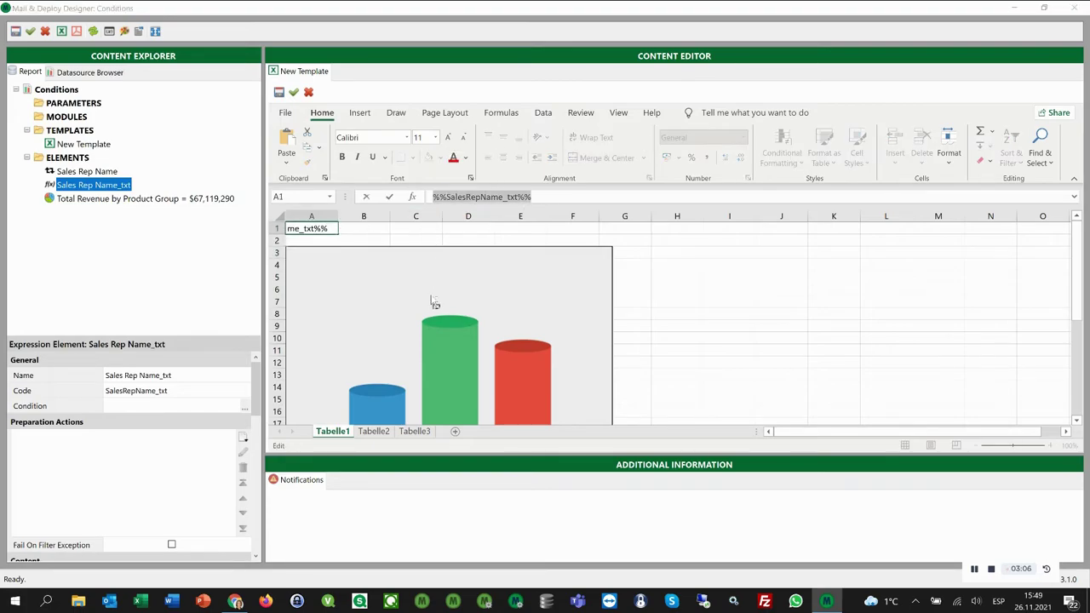
{"action": "key", "text": "ctrl+c"}
{"action": "double_click", "coordinate": [337, 432]}
{"action": "key", "text": "ctrl+v"}
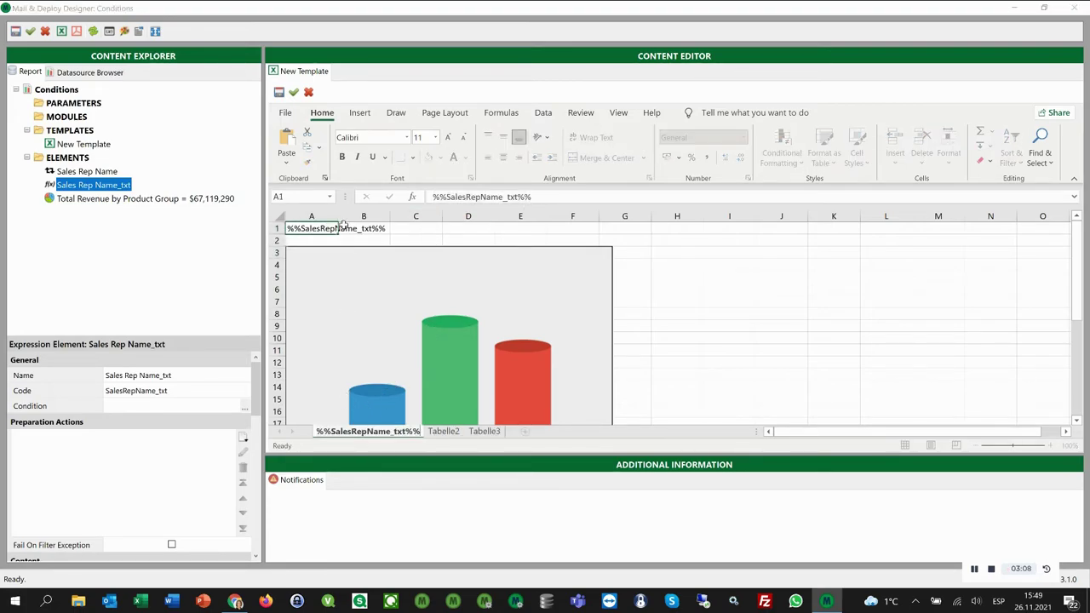
{"action": "key", "text": "Return"}
{"action": "left_click", "coordinate": [296, 240]}
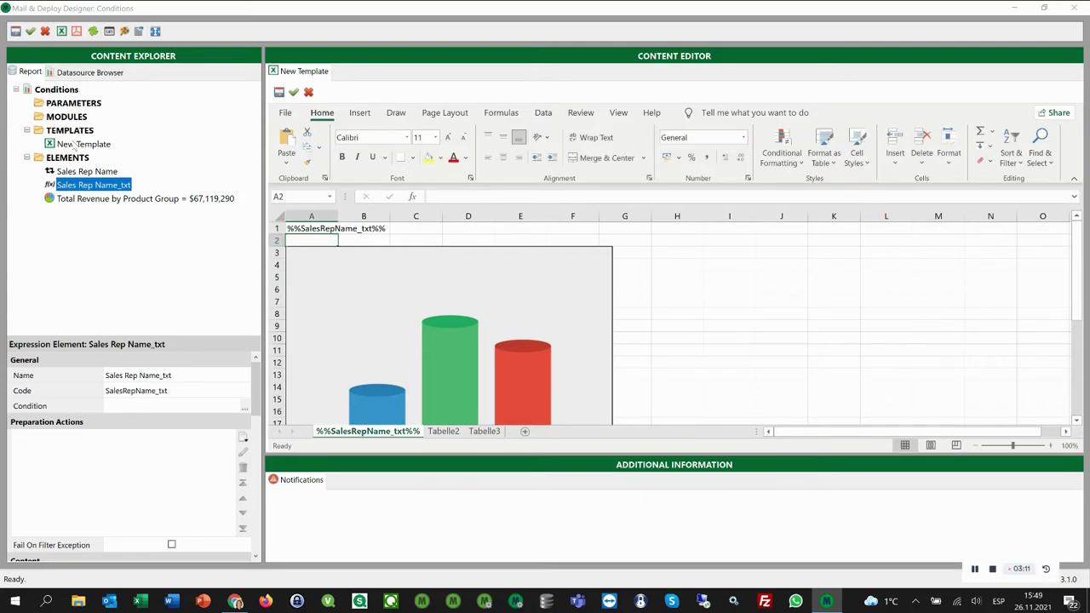
Step: Create a Revenue expression element whose value inserts an Executive Dashboard datasource expression
{"action": "right_click", "coordinate": [72, 160]}
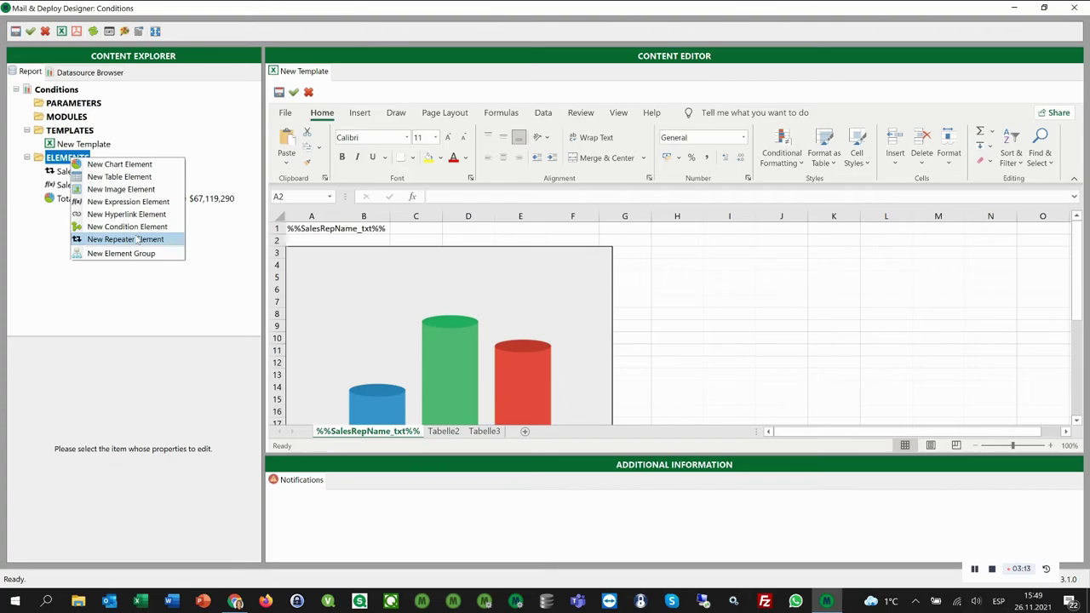
{"action": "left_click", "coordinate": [135, 205]}
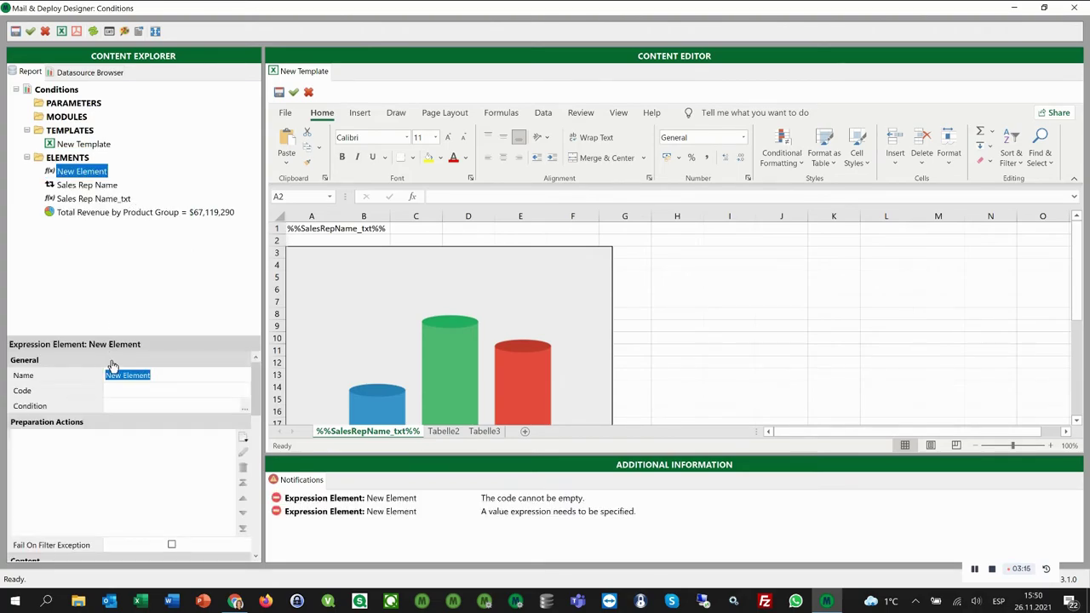
{"action": "type", "text": "Revenue"}
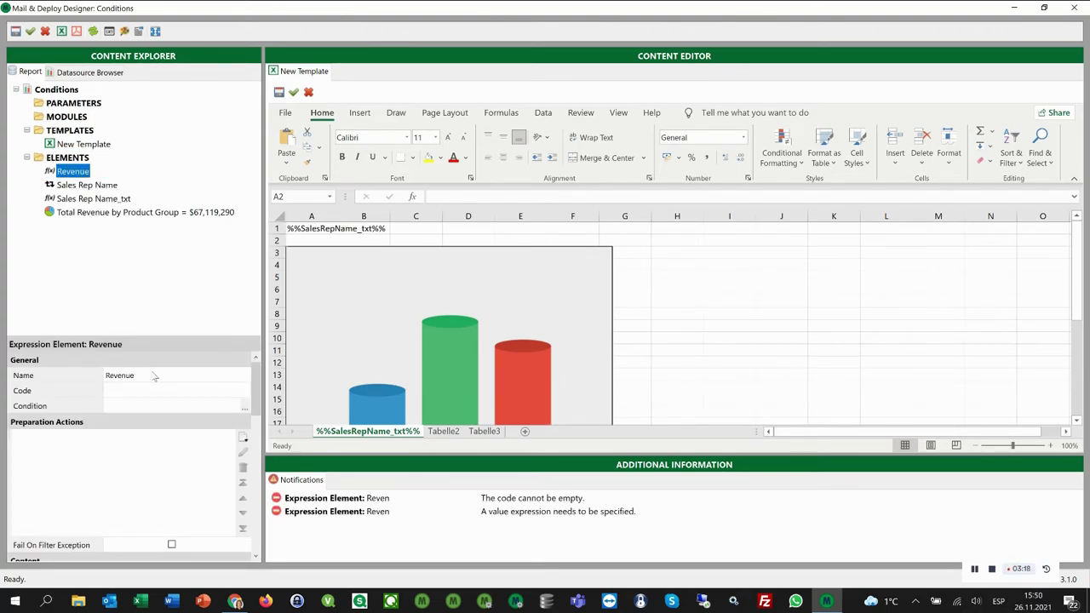
{"action": "key", "text": "Return"}
{"action": "left_click", "coordinate": [129, 404]}
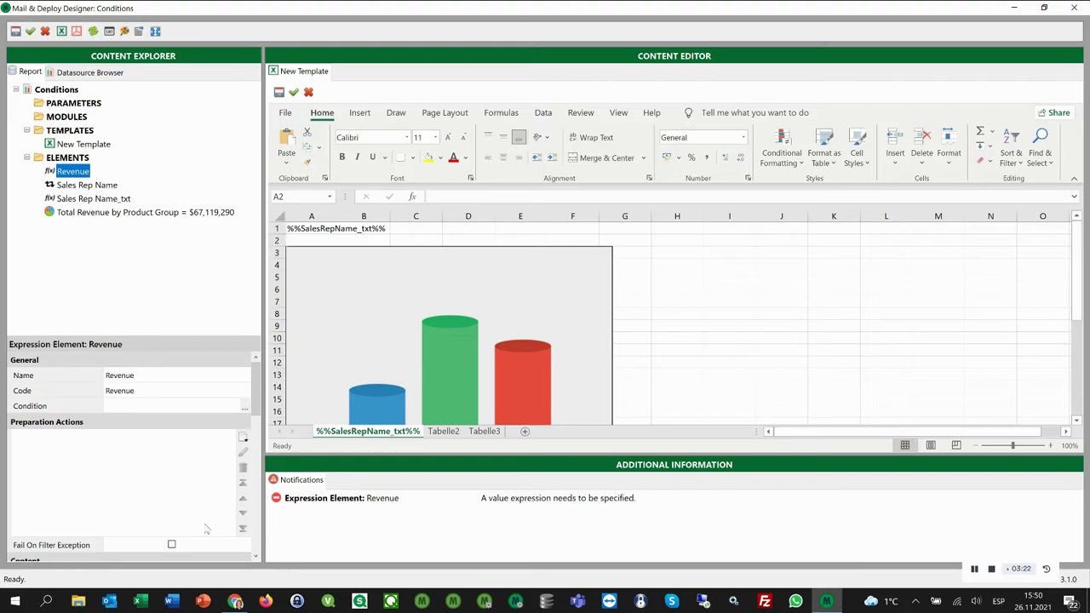
{"action": "scroll", "coordinate": [251, 477], "scroll_direction": "down", "scroll_amount": 3}
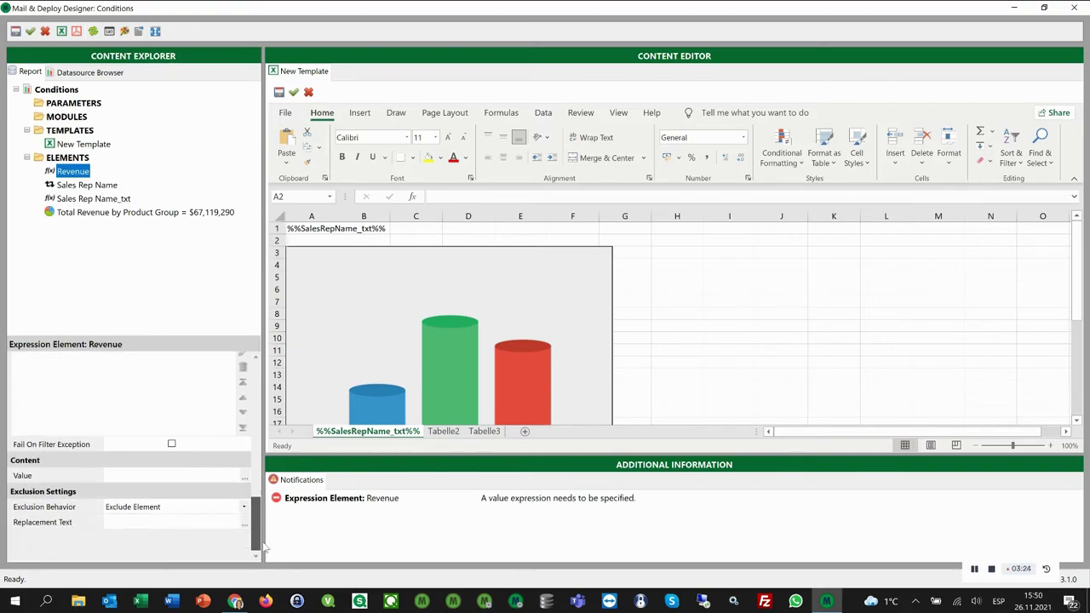
{"action": "left_click", "coordinate": [245, 477]}
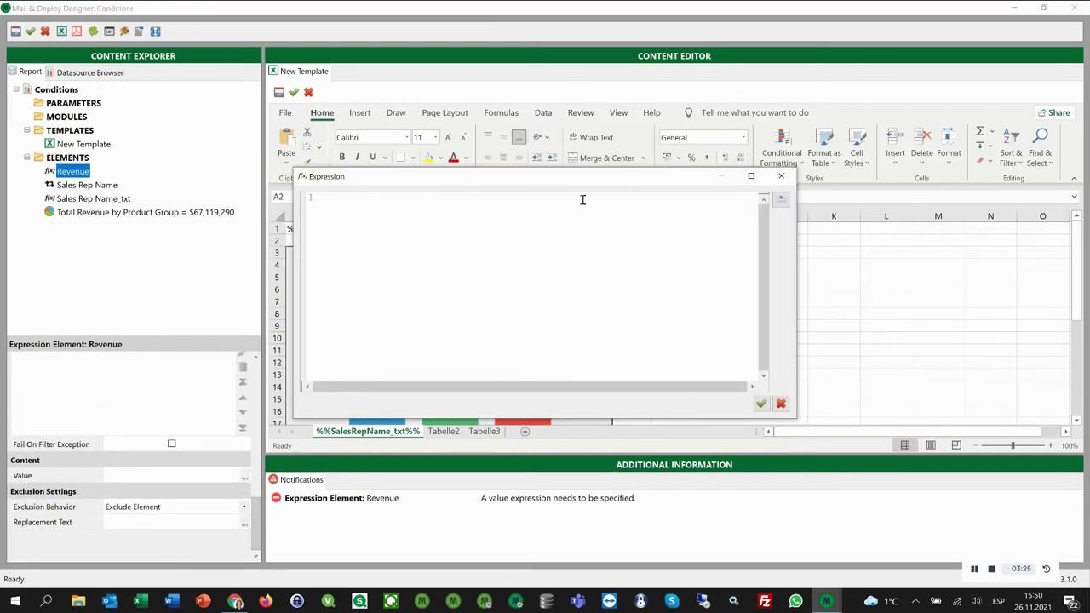
{"action": "left_click", "coordinate": [780, 201]}
{"action": "mouse_move", "coordinate": [843, 304]}
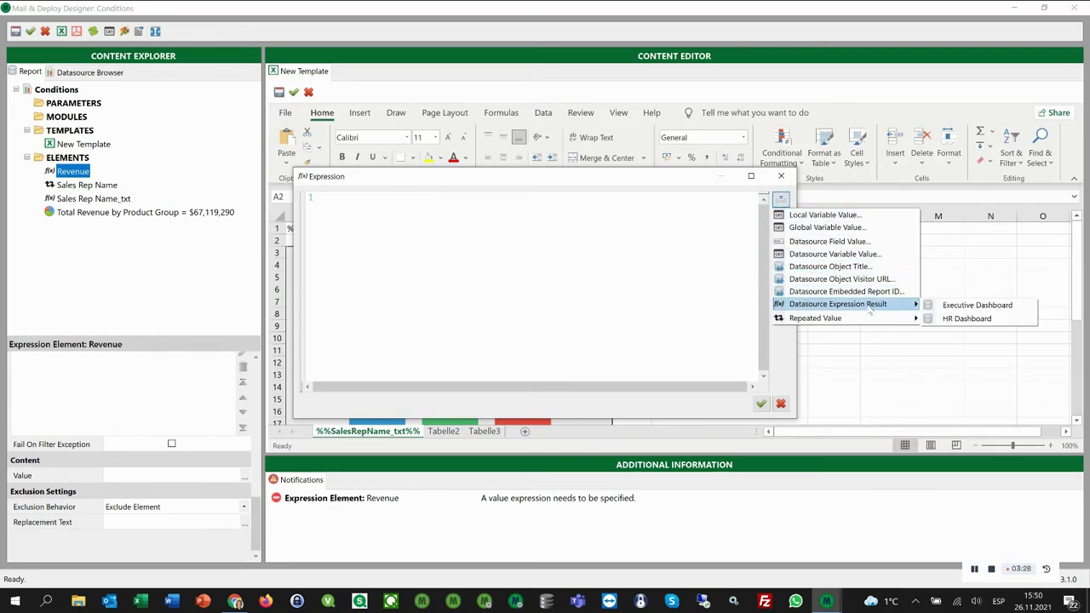
{"action": "left_click", "coordinate": [978, 306]}
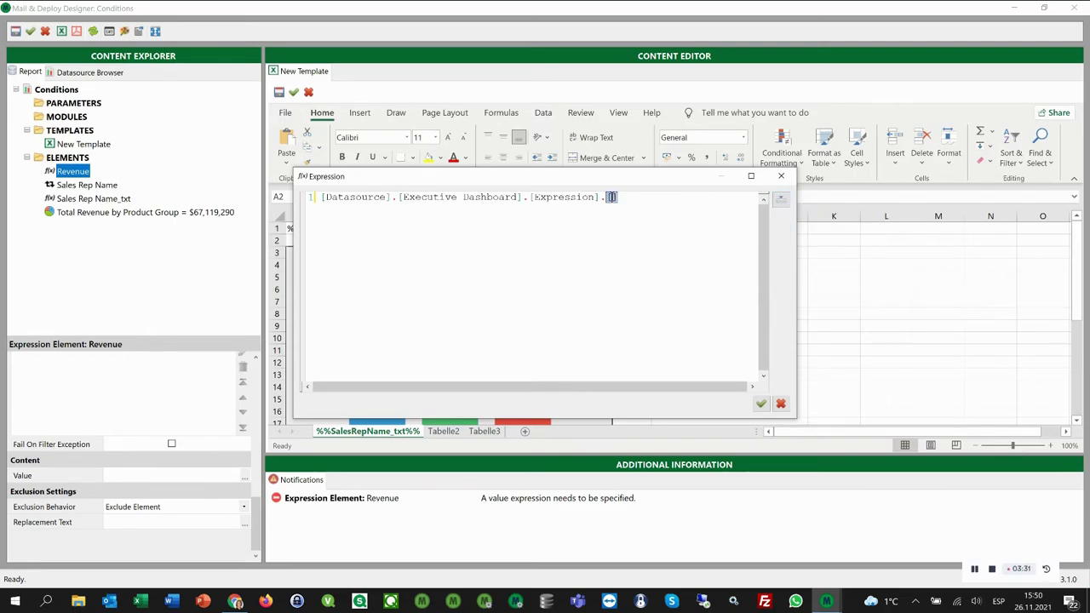
Step: Copy Sum([Sales Quantity]*[Sales Price]) from the Qlik table measure into the Revenue value
{"action": "left_click", "coordinate": [235, 601]}
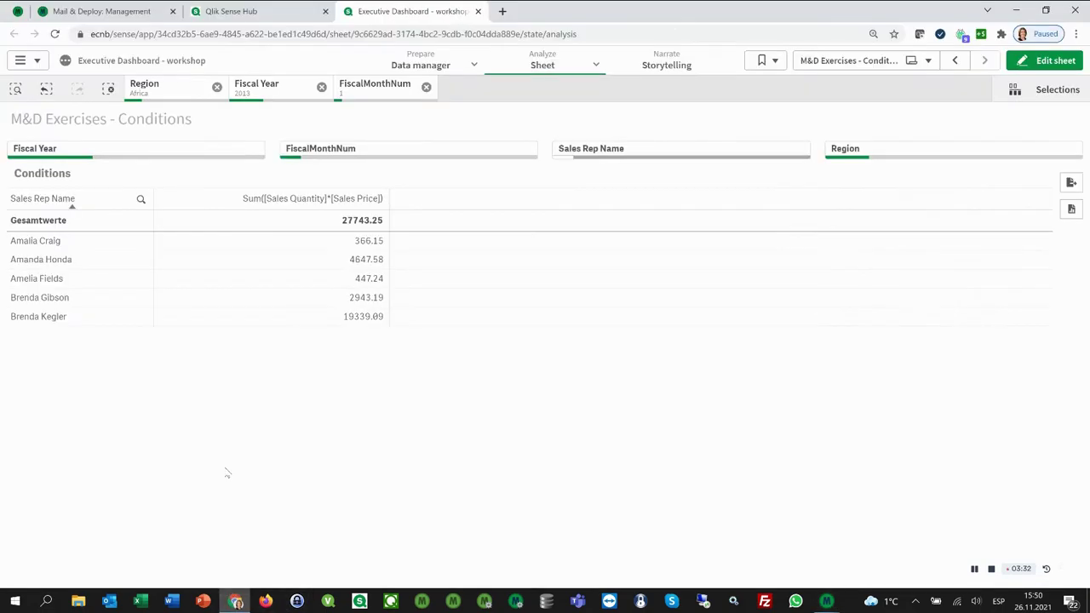
{"action": "left_click", "coordinate": [1043, 60]}
{"action": "left_click", "coordinate": [332, 224]}
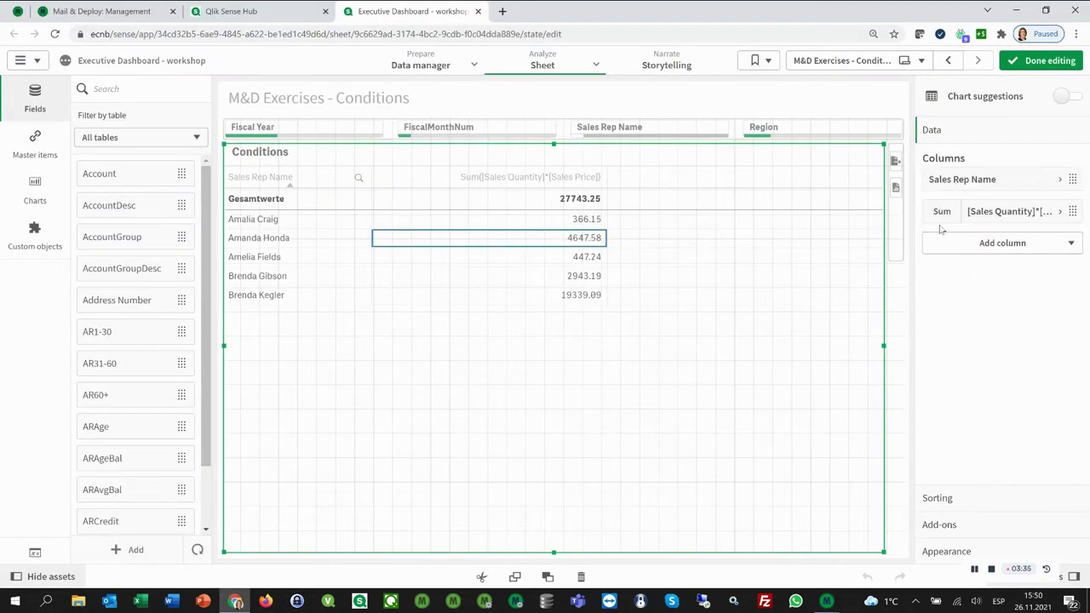
{"action": "left_click", "coordinate": [1062, 215]}
{"action": "left_click", "coordinate": [988, 256]}
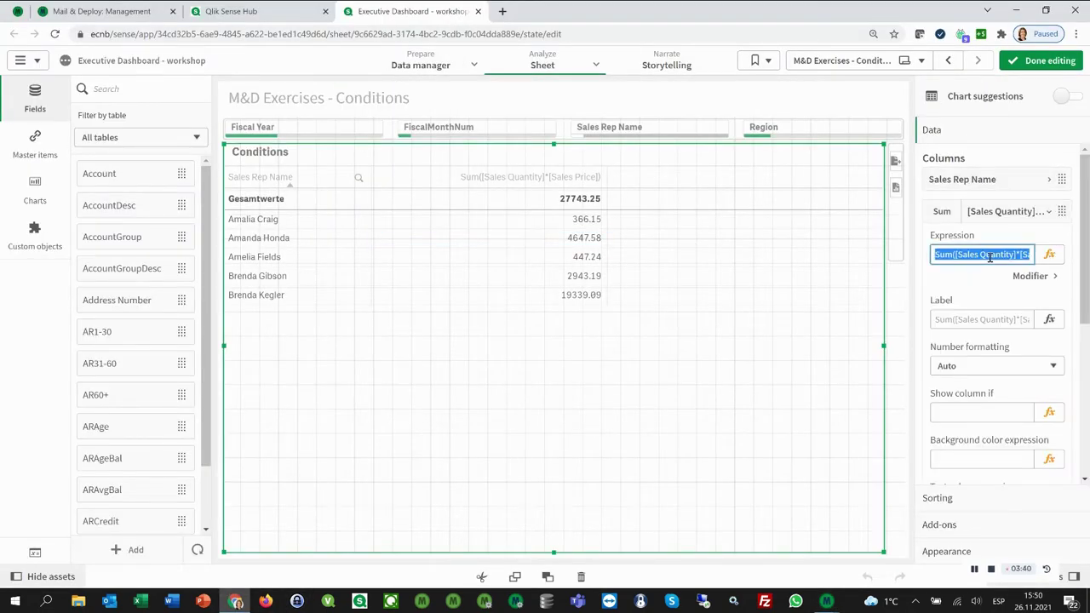
{"action": "key", "text": "ctrl+c"}
{"action": "left_click", "coordinate": [826, 602]}
{"action": "key", "text": "ctrl+v"}
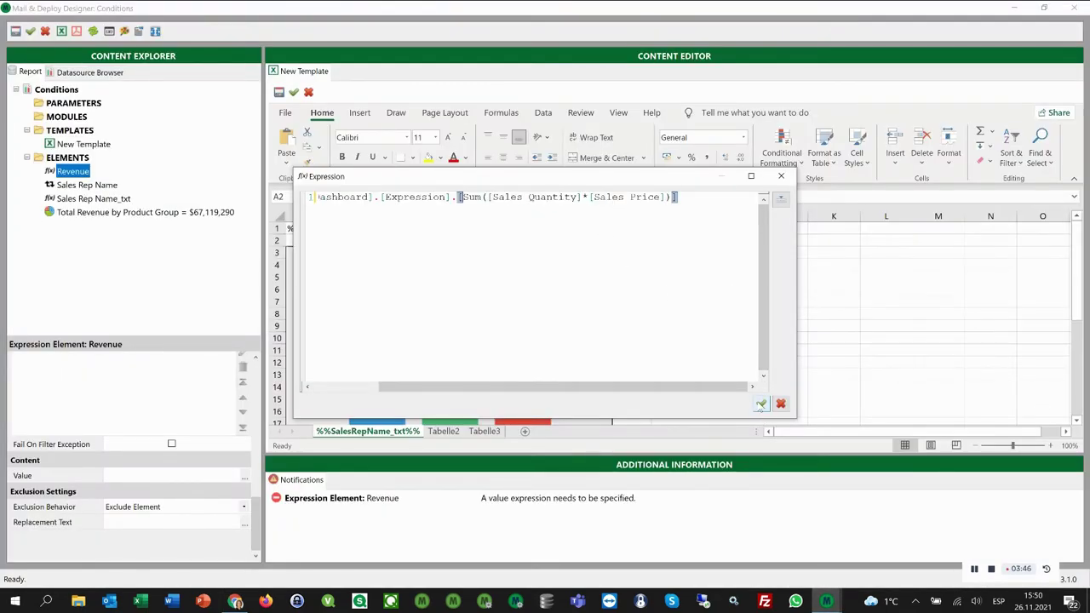
{"action": "left_click", "coordinate": [761, 405]}
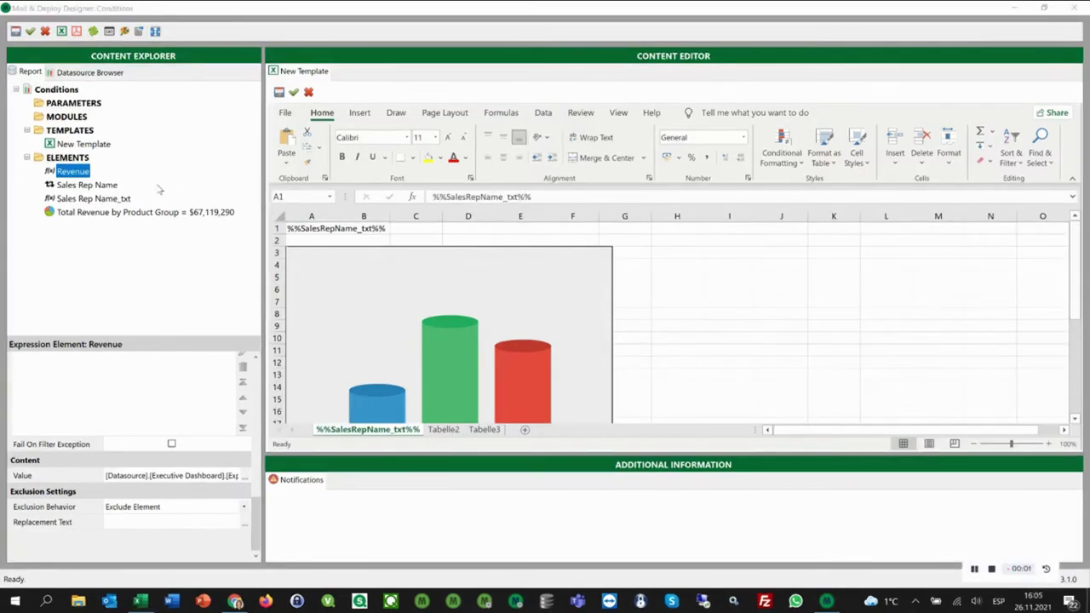
Step: Enter the label Revenue in A2 and the %%Revenue%% placeholder in B2
{"action": "left_click", "coordinate": [311, 241]}
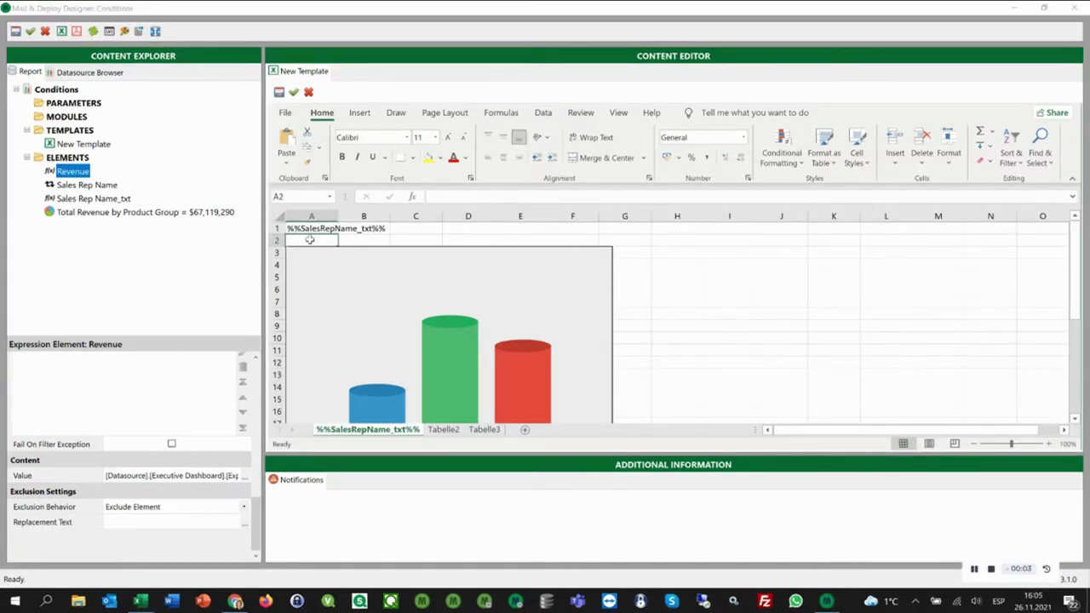
{"action": "type", "text": "Revenue"}
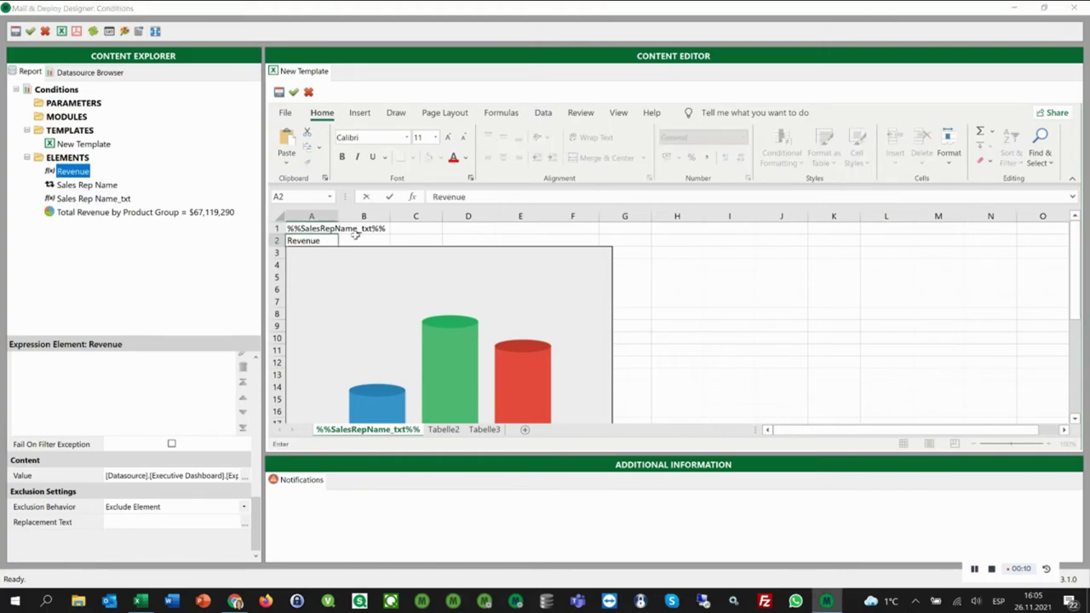
{"action": "left_click", "coordinate": [357, 239]}
{"action": "left_click_drag", "start_coordinate": [75, 174], "coordinate": [358, 243]}
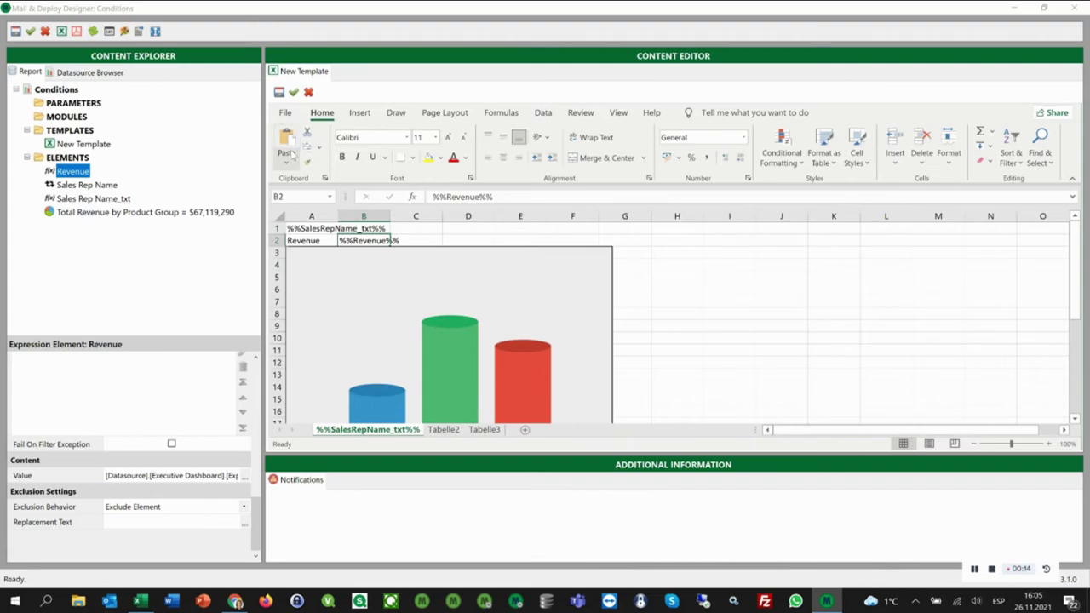
Step: Add the {{SalesRepName}} repeater tag in H1, deleting the closing tag from H2
{"action": "left_click", "coordinate": [89, 186]}
{"action": "left_click_drag", "start_coordinate": [90, 188], "coordinate": [685, 232]}
{"action": "left_click", "coordinate": [679, 273]}
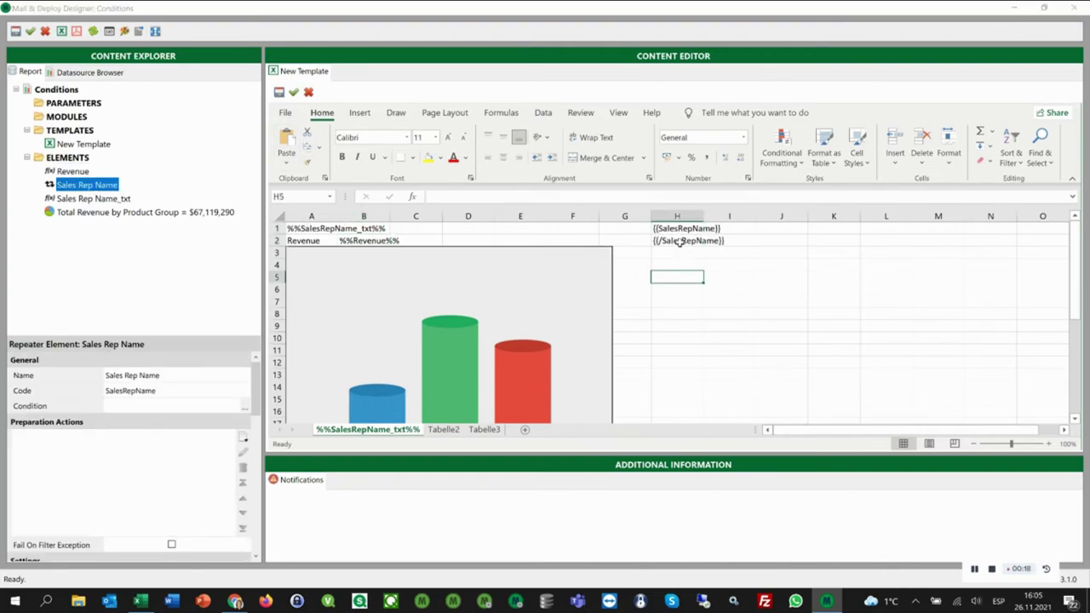
{"action": "left_click", "coordinate": [681, 241]}
{"action": "key", "text": "Delete"}
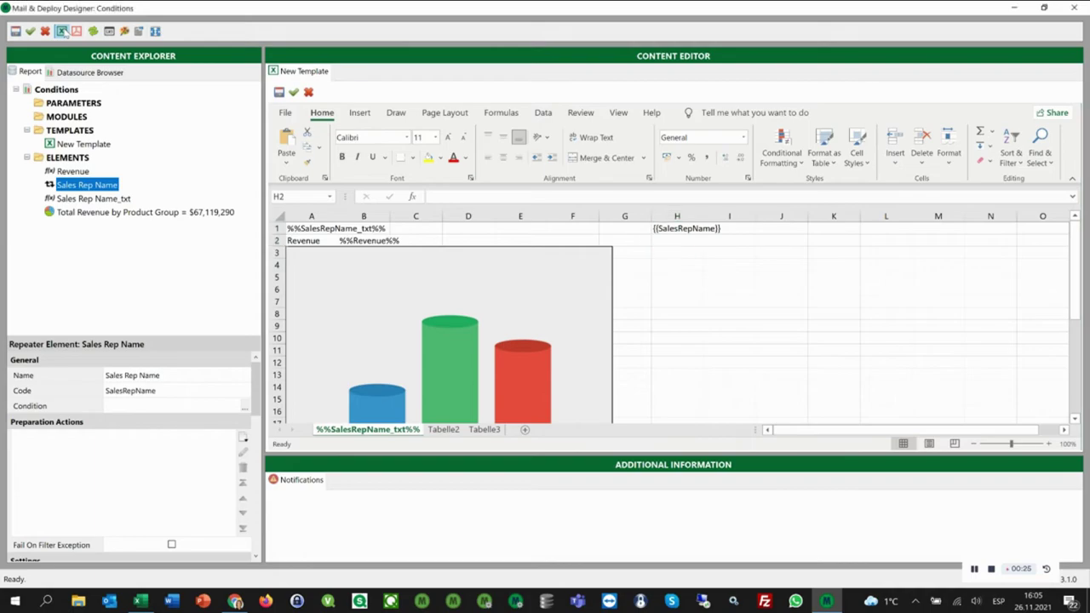
Step: Generate the Excel preview, browse each sales rep's revenue sheet and chart, then close Excel and the preview log
{"action": "left_click", "coordinate": [61, 31]}
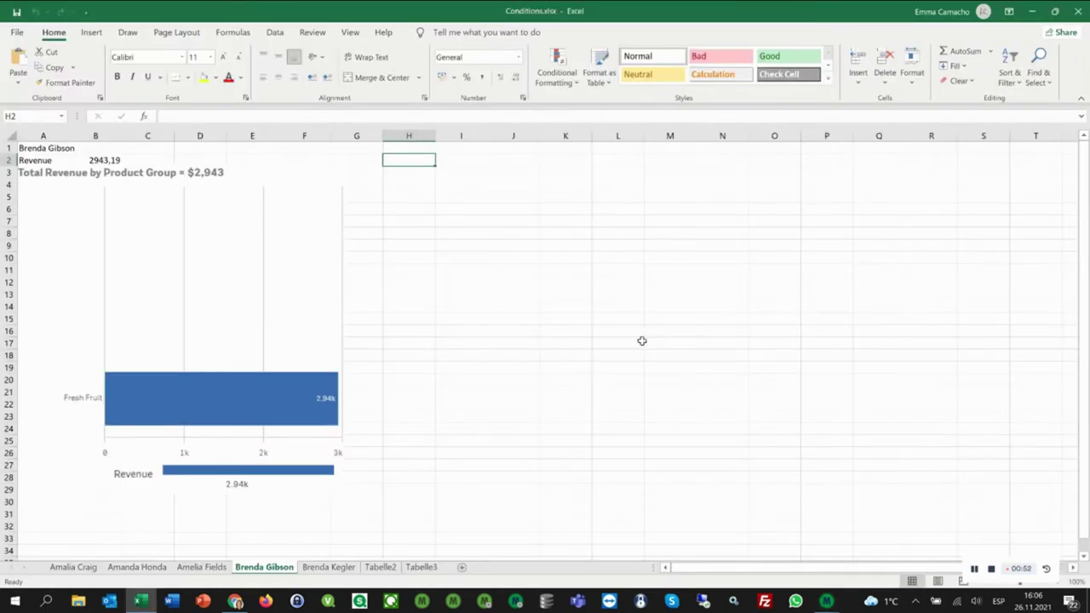
{"action": "left_click", "coordinate": [75, 568]}
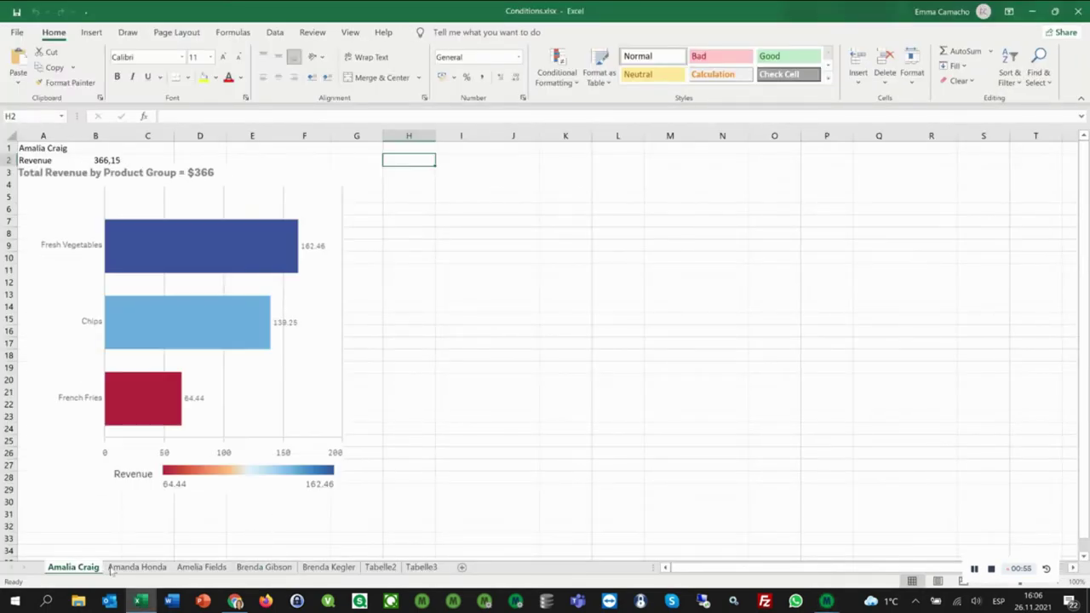
{"action": "left_click", "coordinate": [112, 568]}
{"action": "left_click", "coordinate": [197, 568]}
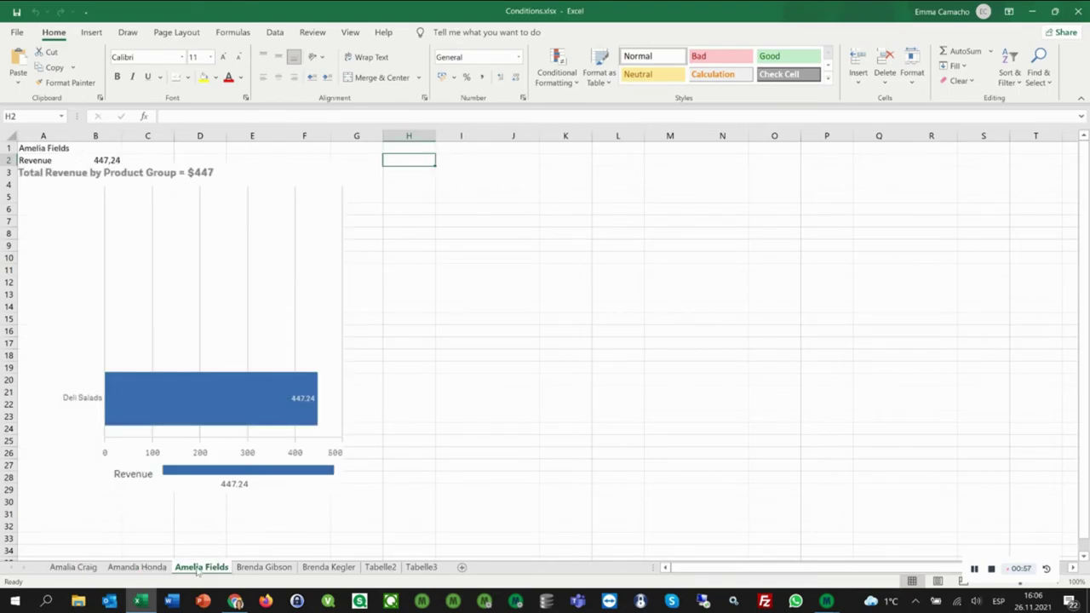
{"action": "left_click", "coordinate": [267, 567]}
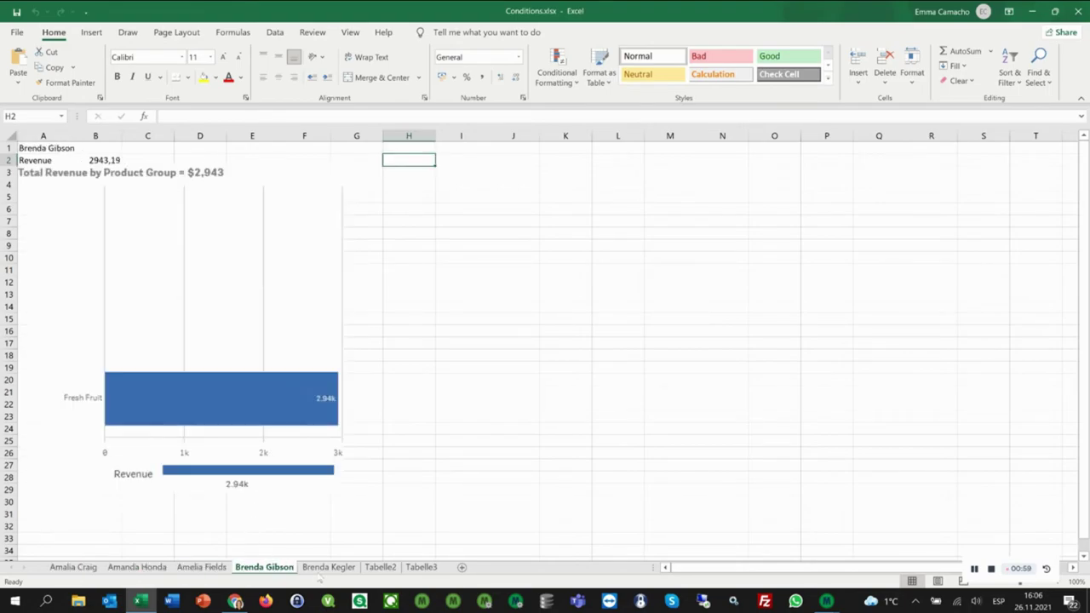
{"action": "left_click", "coordinate": [329, 569]}
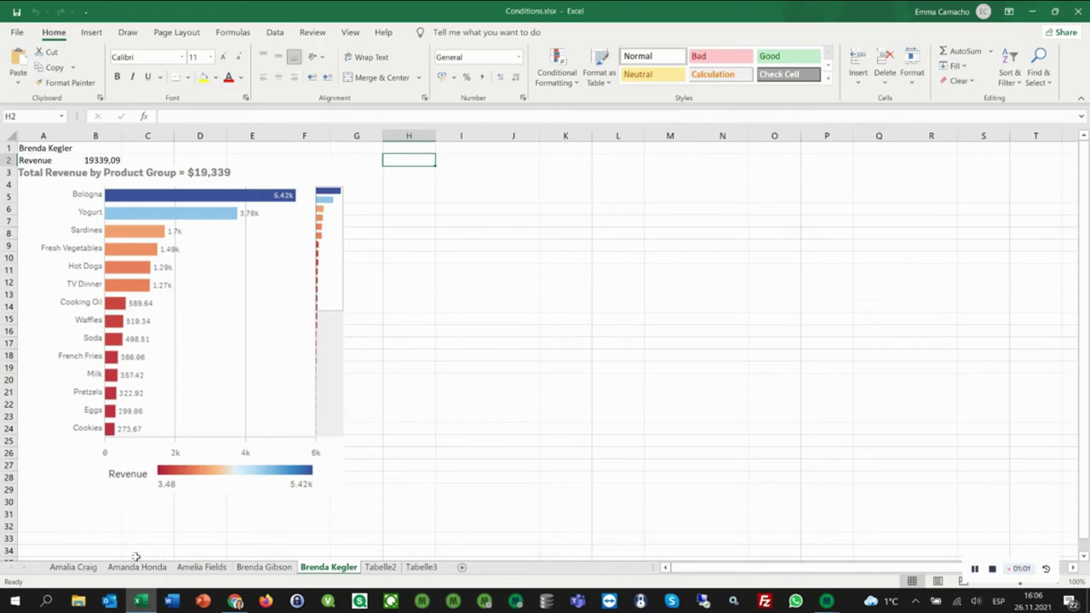
{"action": "left_click", "coordinate": [70, 568]}
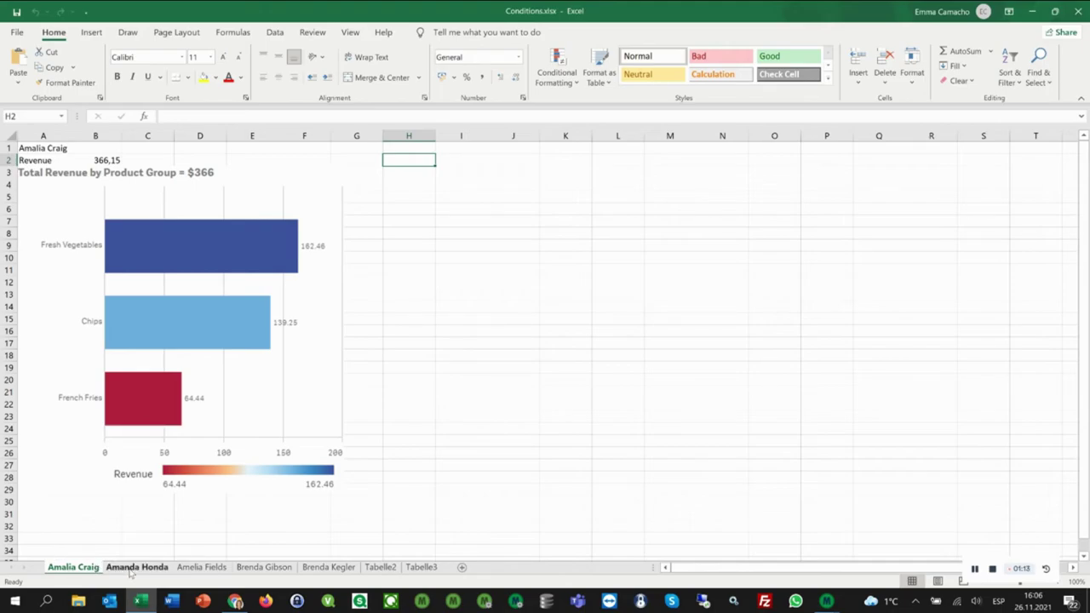
{"action": "left_click", "coordinate": [202, 567]}
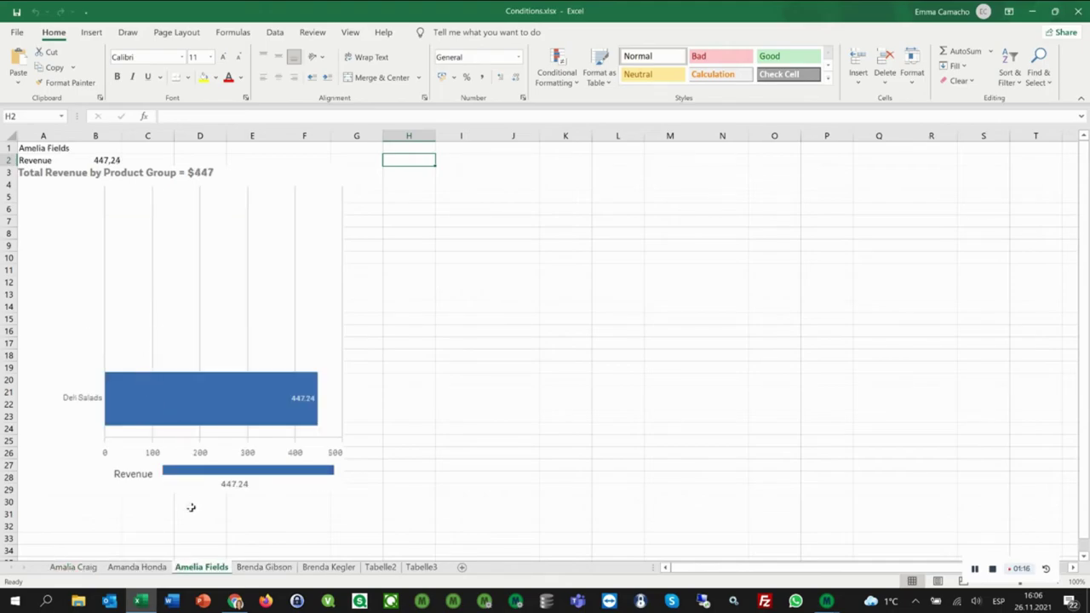
{"action": "left_click", "coordinate": [328, 568]}
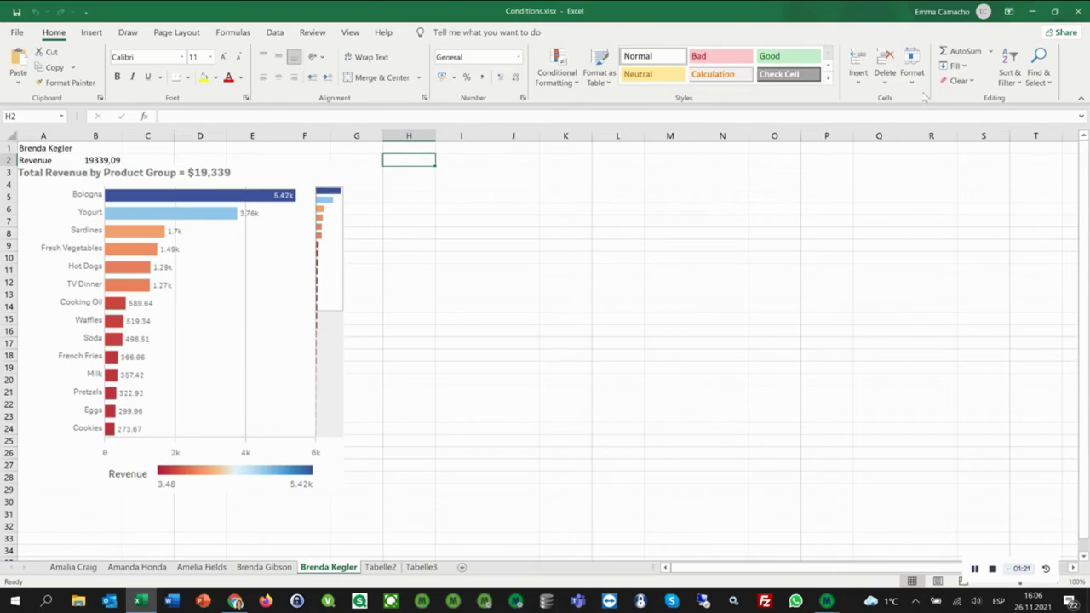
{"action": "left_click", "coordinate": [1079, 12]}
{"action": "left_click", "coordinate": [810, 432]}
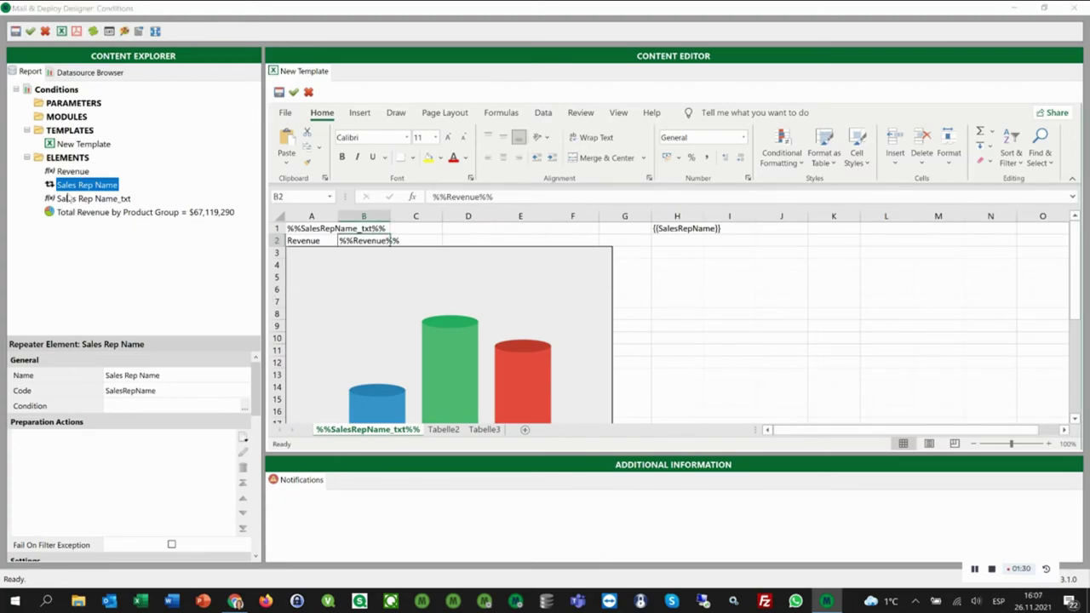
Step: Give Revenue the condition Sum([Sales Quantity]*[Sales Price]) < 1000, reusing its value expression
{"action": "left_click", "coordinate": [72, 172]}
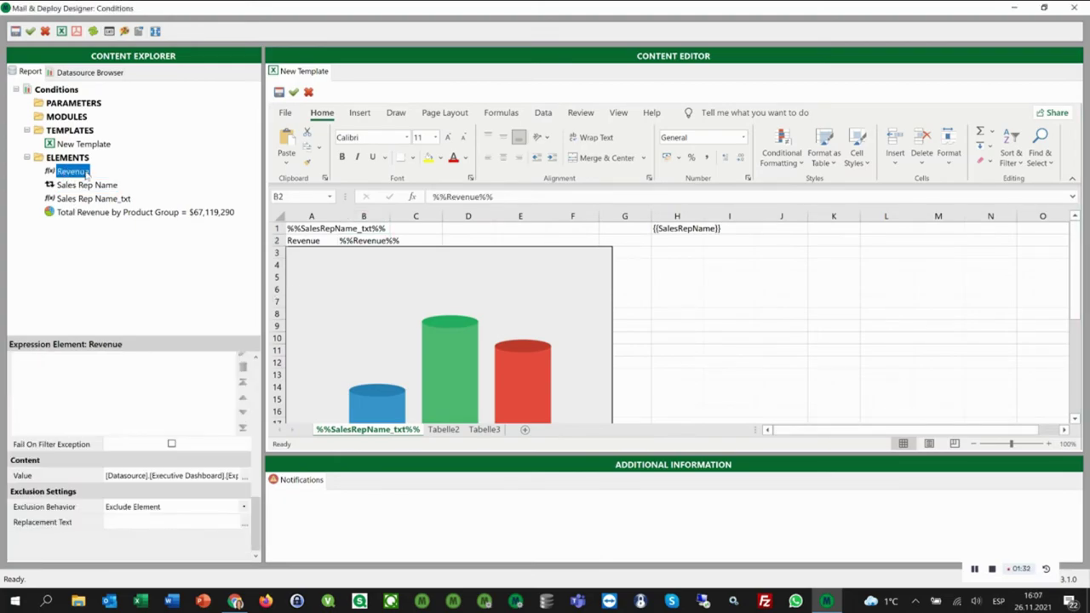
{"action": "left_click_drag", "start_coordinate": [258, 506], "coordinate": [252, 553]}
{"action": "left_click", "coordinate": [244, 477]}
{"action": "left_click", "coordinate": [407, 196]}
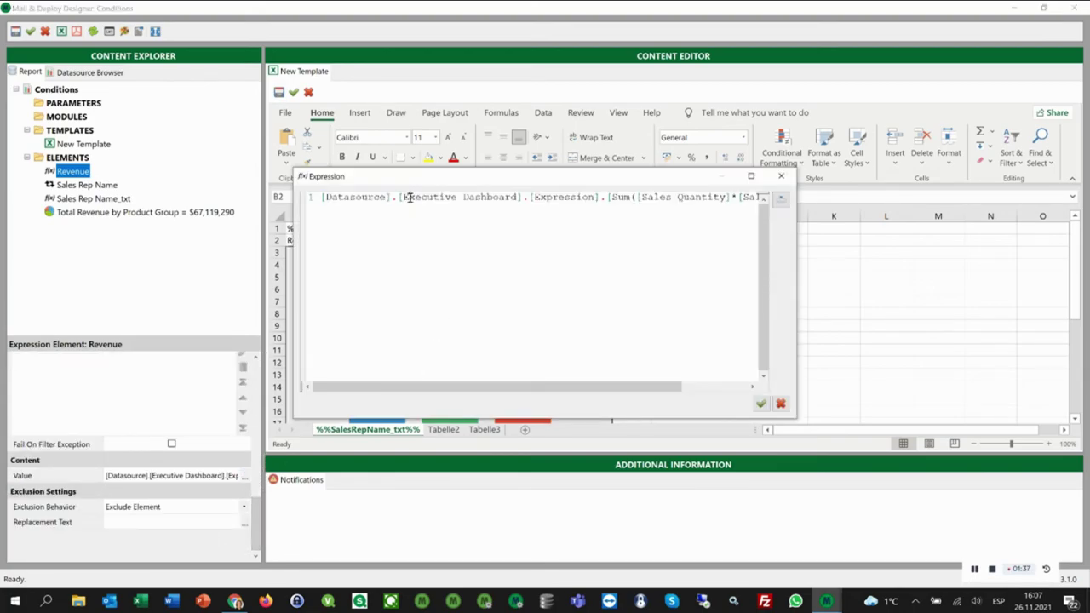
{"action": "key", "text": "ctrl+a"}
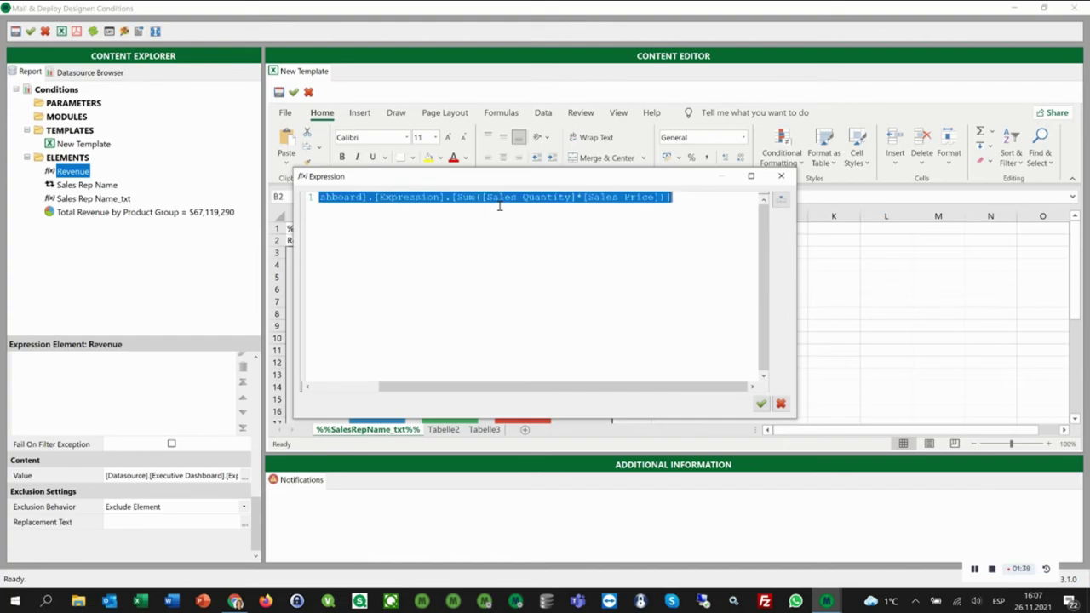
{"action": "left_click", "coordinate": [761, 403]}
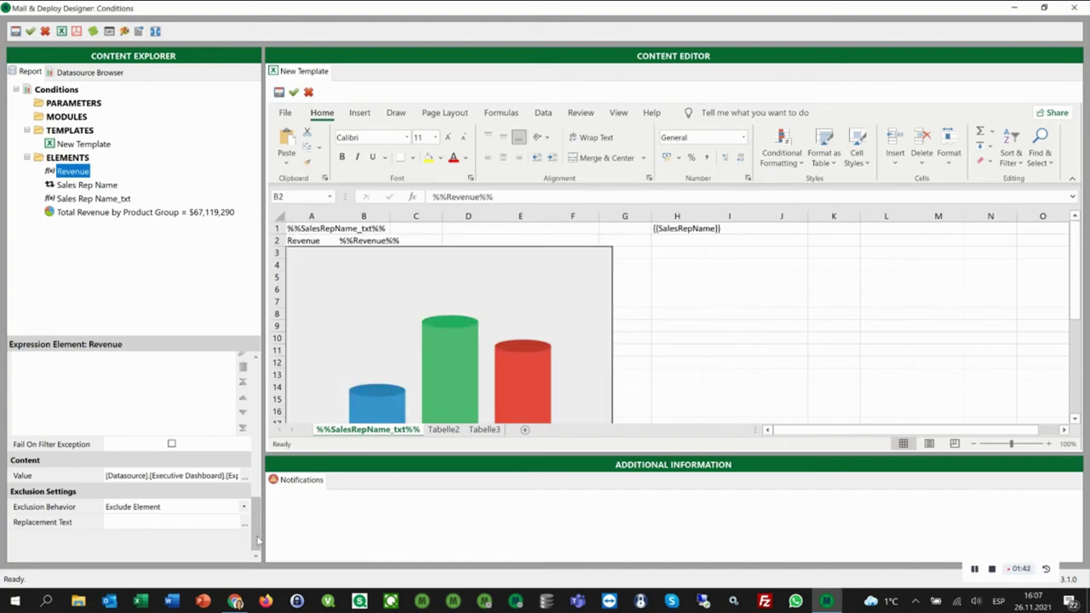
{"action": "left_click_drag", "start_coordinate": [256, 523], "coordinate": [253, 409]}
{"action": "left_click", "coordinate": [245, 406]}
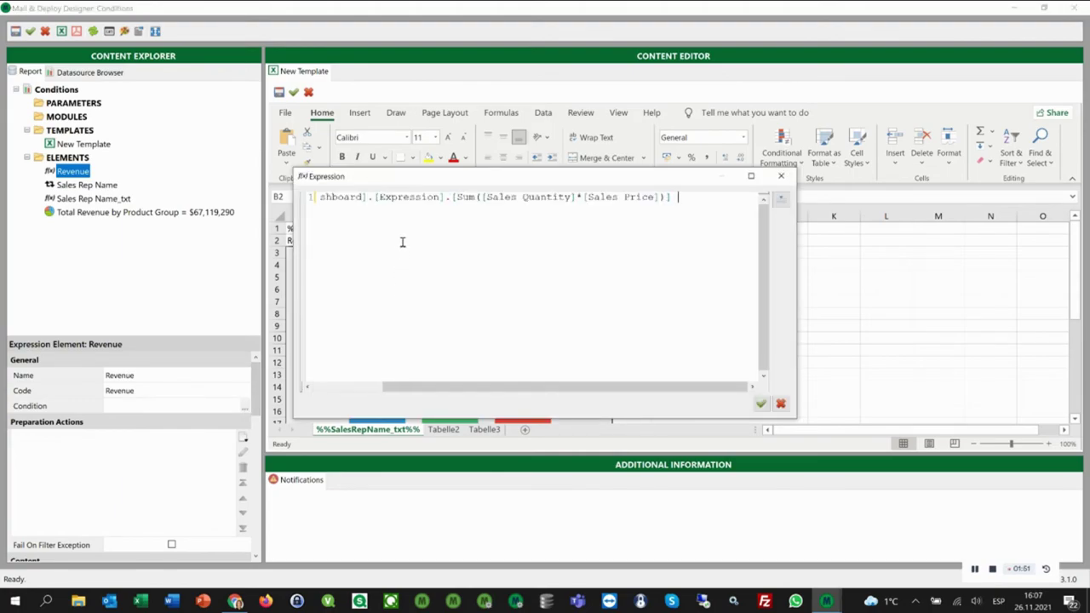
{"action": "type", "text": "< 1000"}
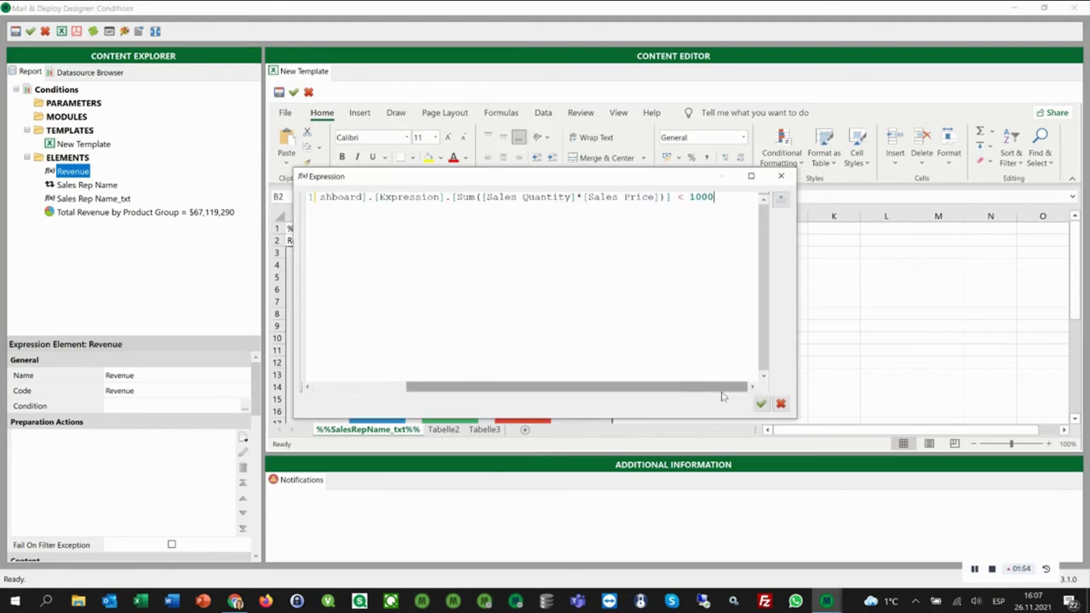
{"action": "left_click", "coordinate": [760, 403]}
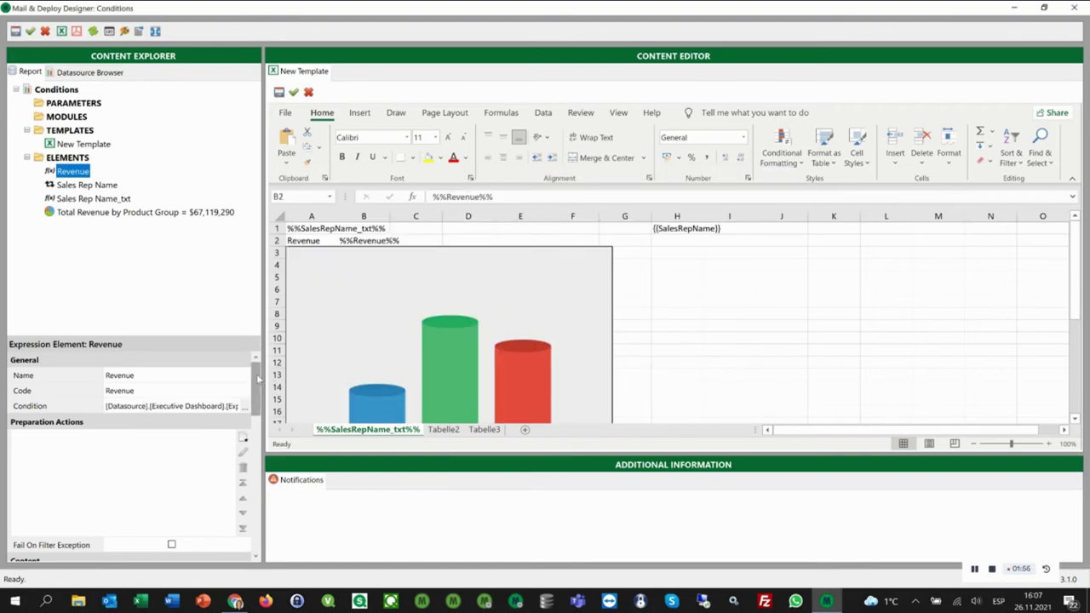
Step: Set the Revenue element's Exclusion Behavior to Exclude Worksheet
{"action": "left_click_drag", "start_coordinate": [256, 384], "coordinate": [252, 532]}
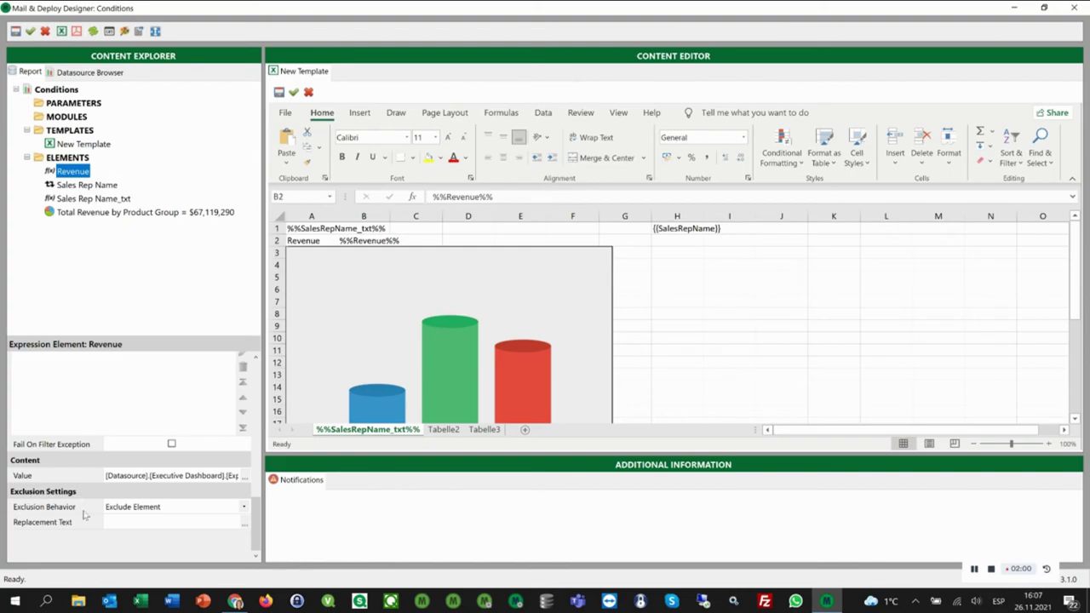
{"action": "left_click", "coordinate": [244, 509]}
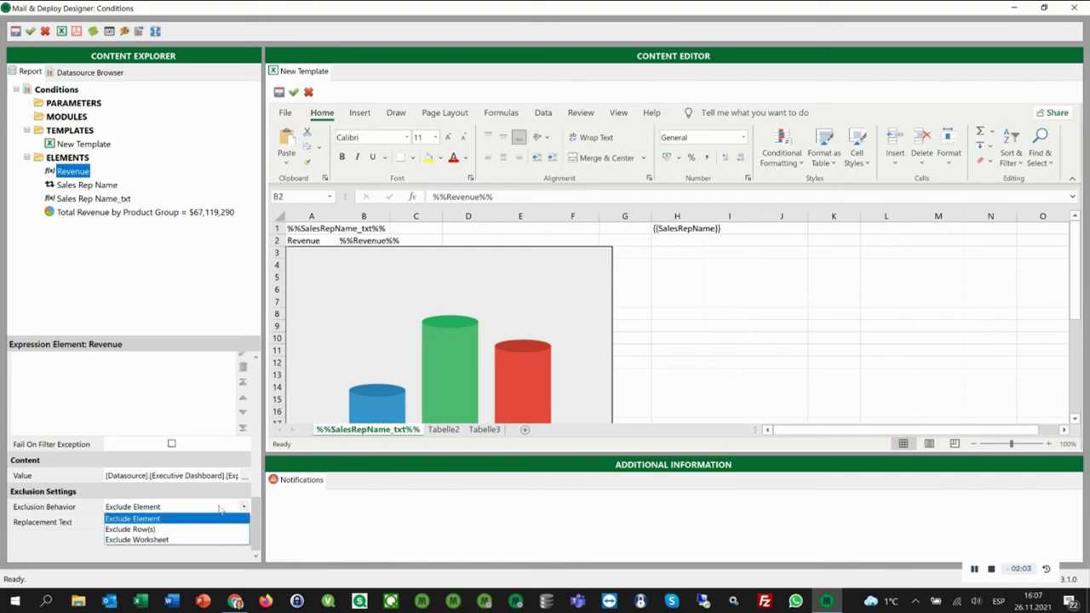
{"action": "left_click", "coordinate": [153, 540]}
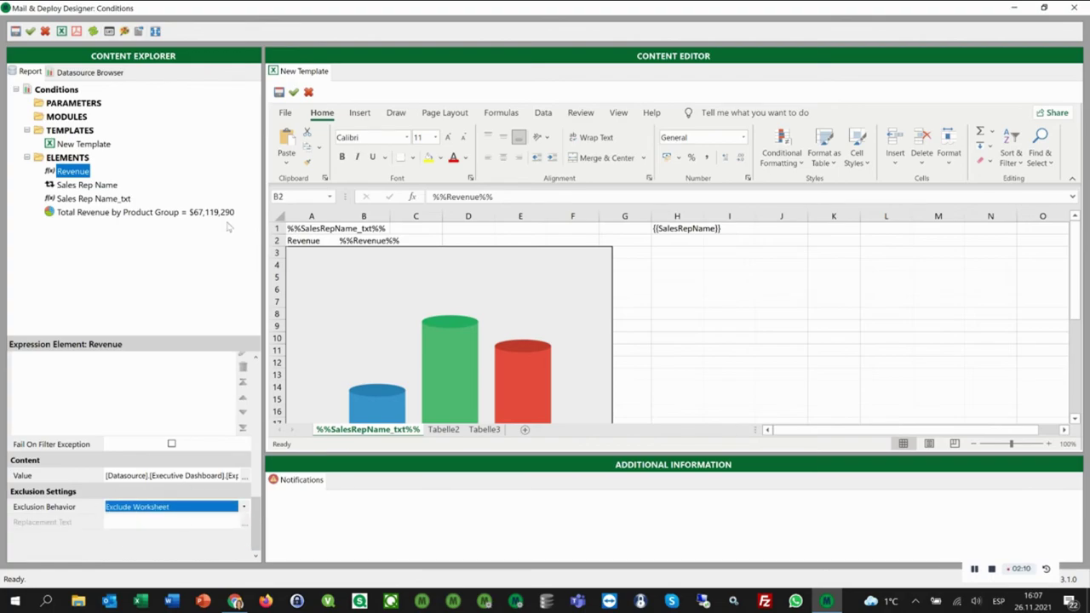
Step: Regenerate the Excel preview and check the first remaining sales rep sheet, showing revenue 366,15
{"action": "left_click", "coordinate": [61, 31]}
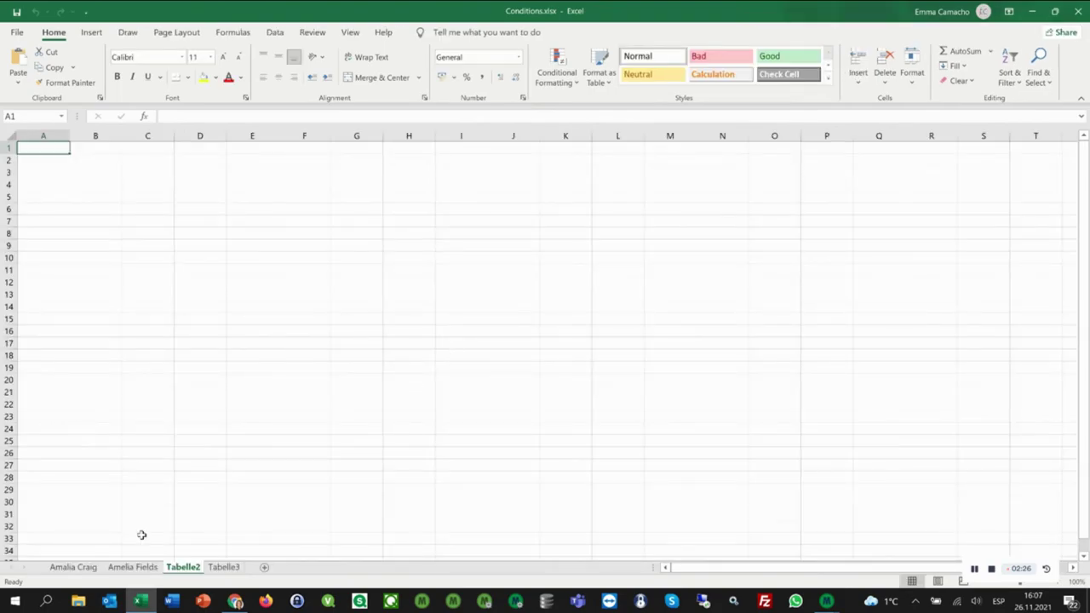
{"action": "left_click", "coordinate": [86, 568]}
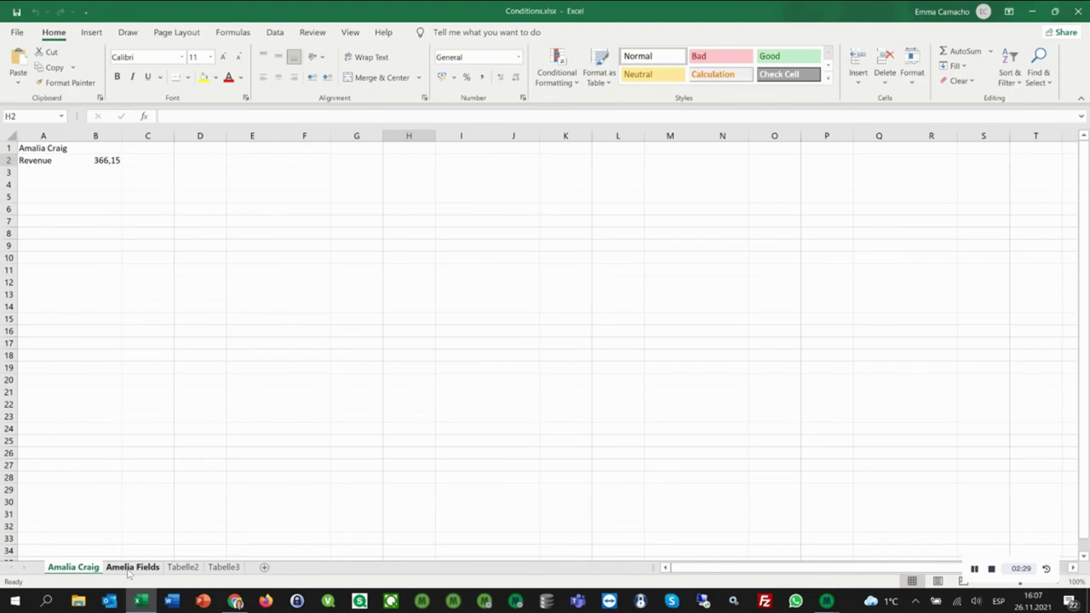
Step: Show the second remaining sales rep's sheet, with revenue 447,24 and a Deli Salads bar chart
{"action": "left_click", "coordinate": [129, 569]}
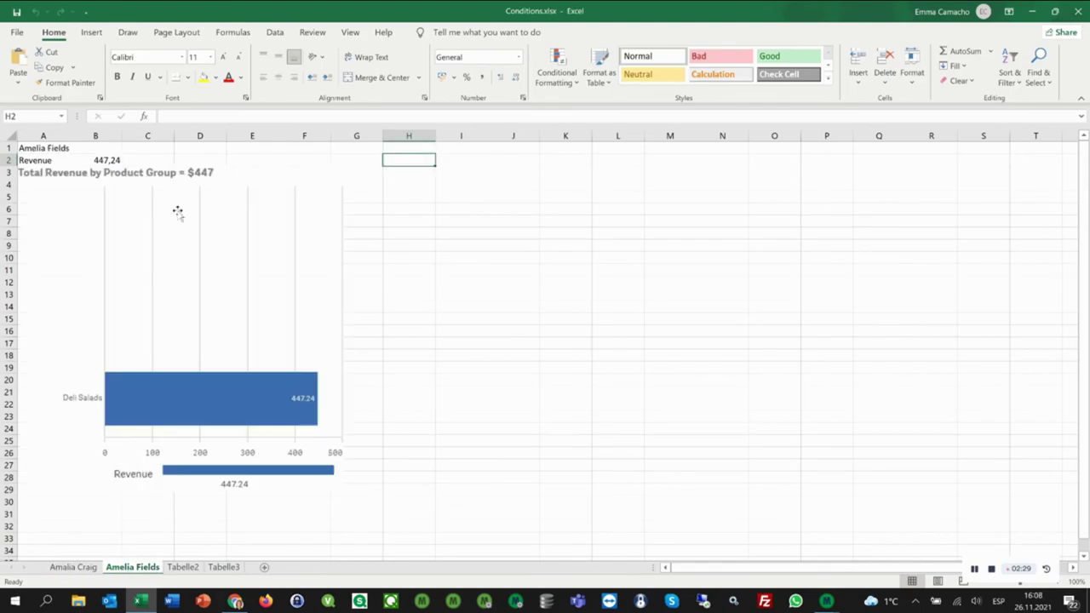